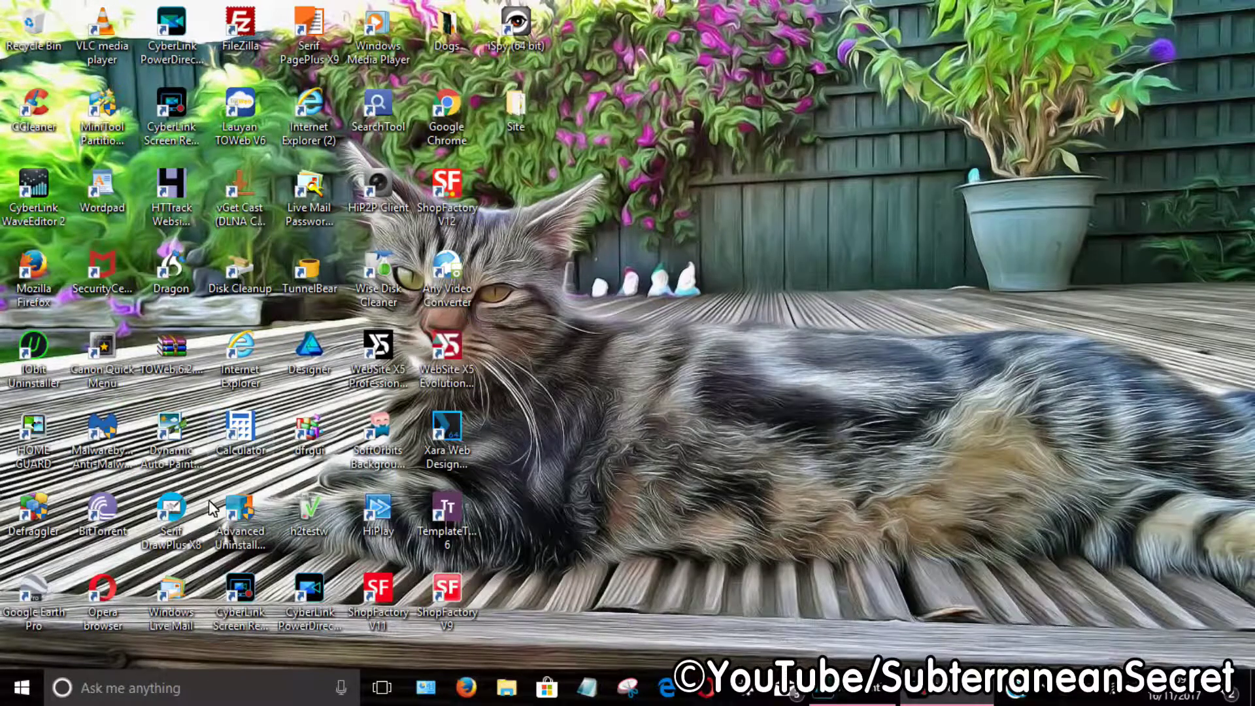
Open the Personalisation section of Windows Settings from the Start menu
click(26, 688)
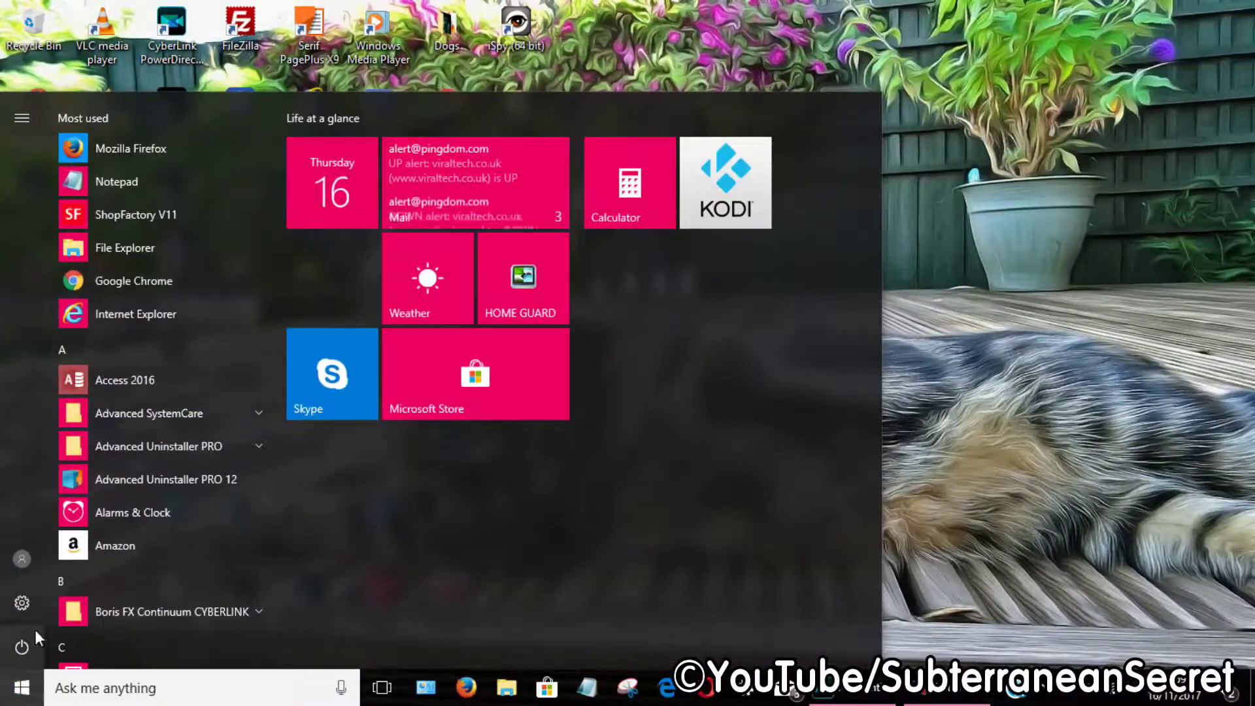
click(22, 604)
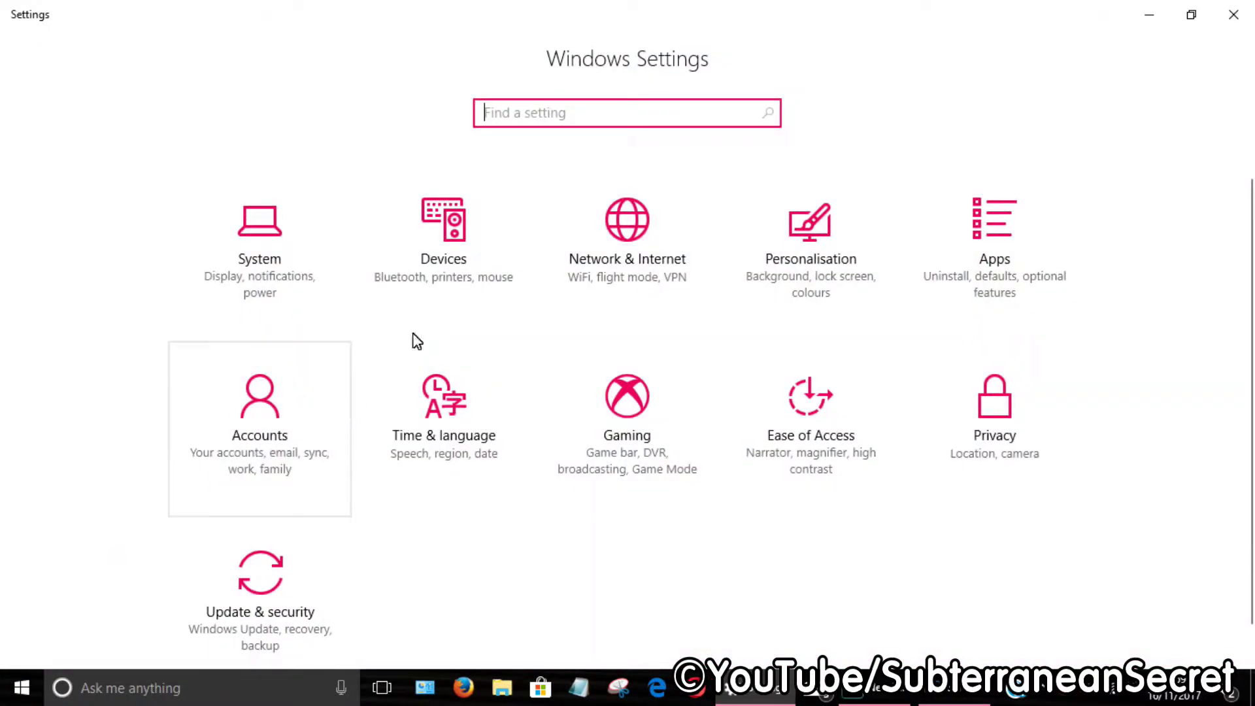
click(815, 254)
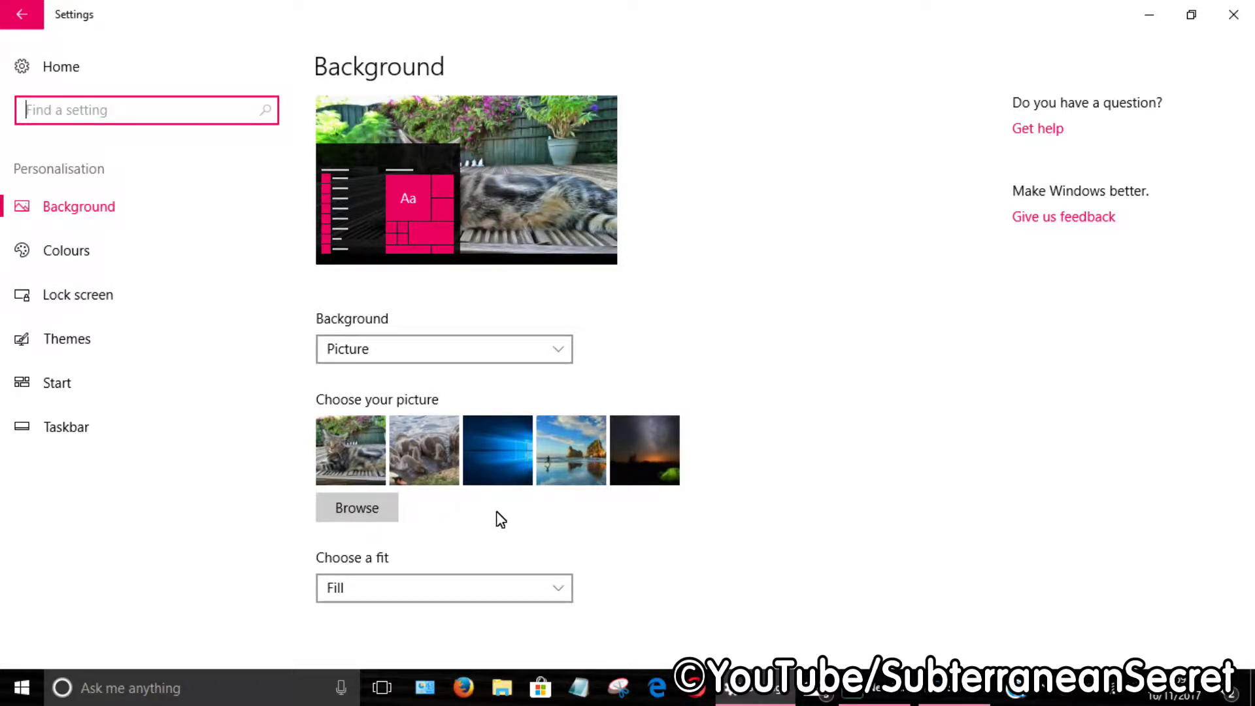
Look over Colours and Lock screen, then go to Themes and scroll to the theme list
click(62, 254)
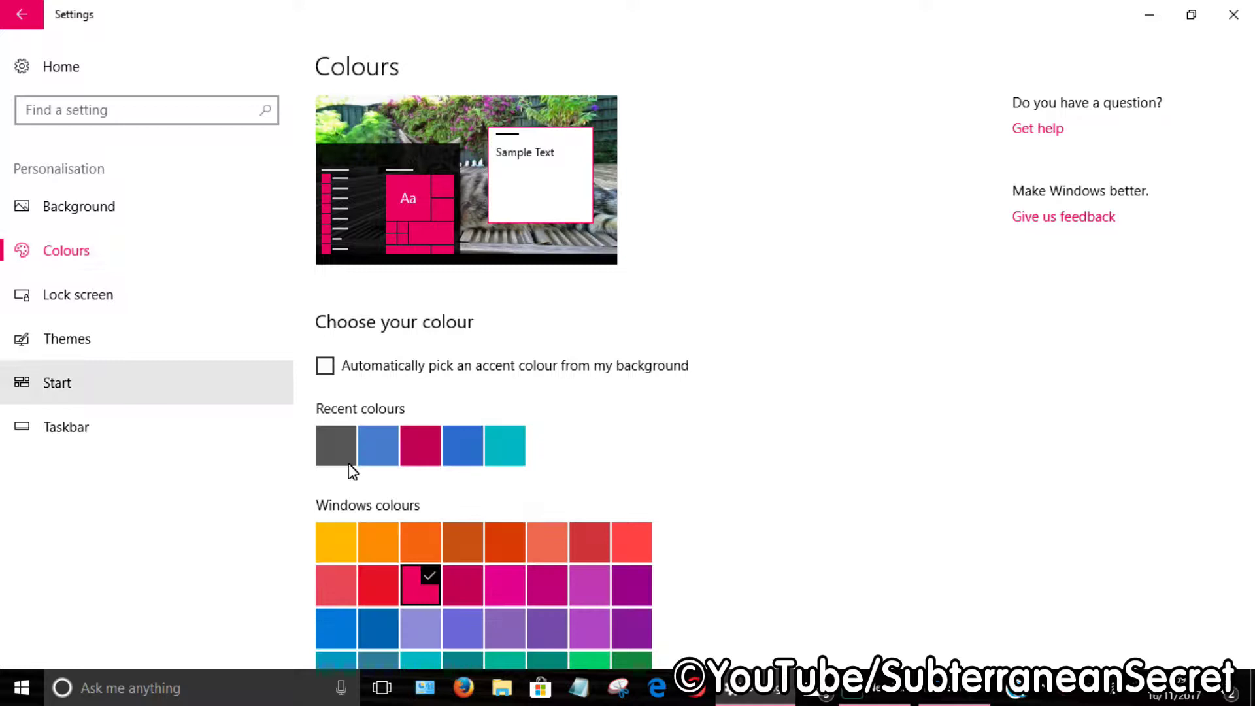
click(81, 294)
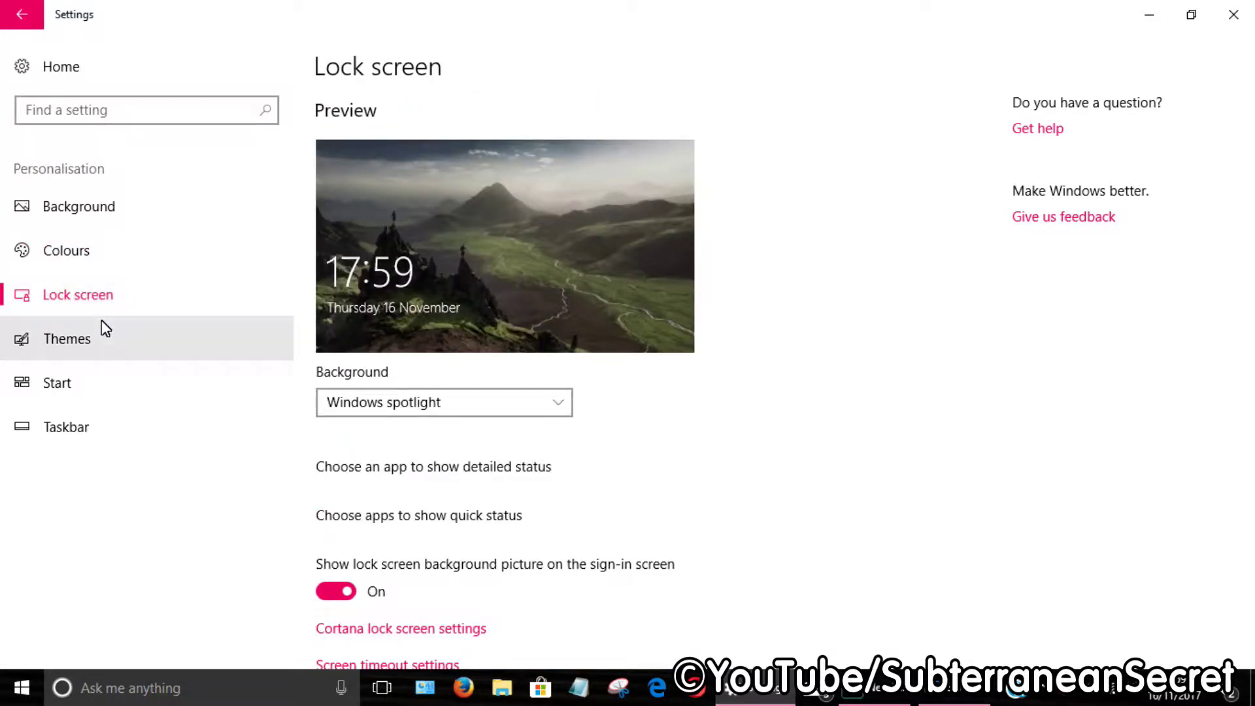
click(90, 336)
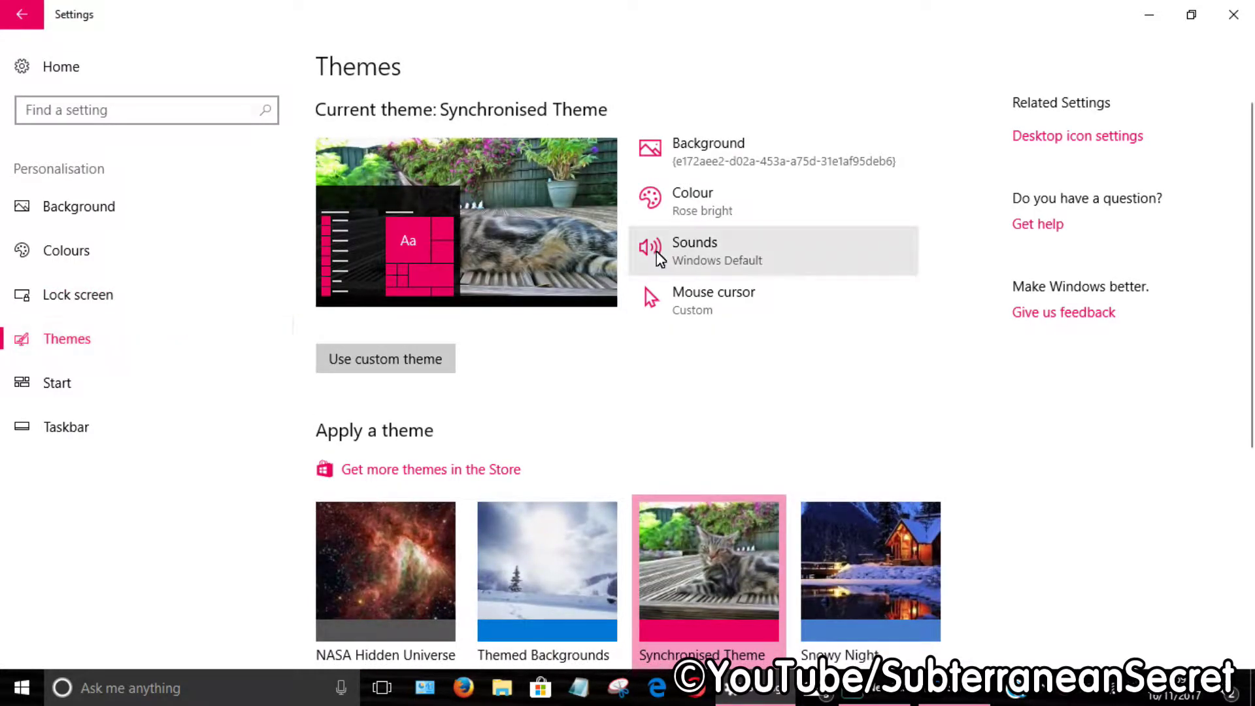
scroll(1252, 191, down, 2)
scroll(1252, 191, down, 4)
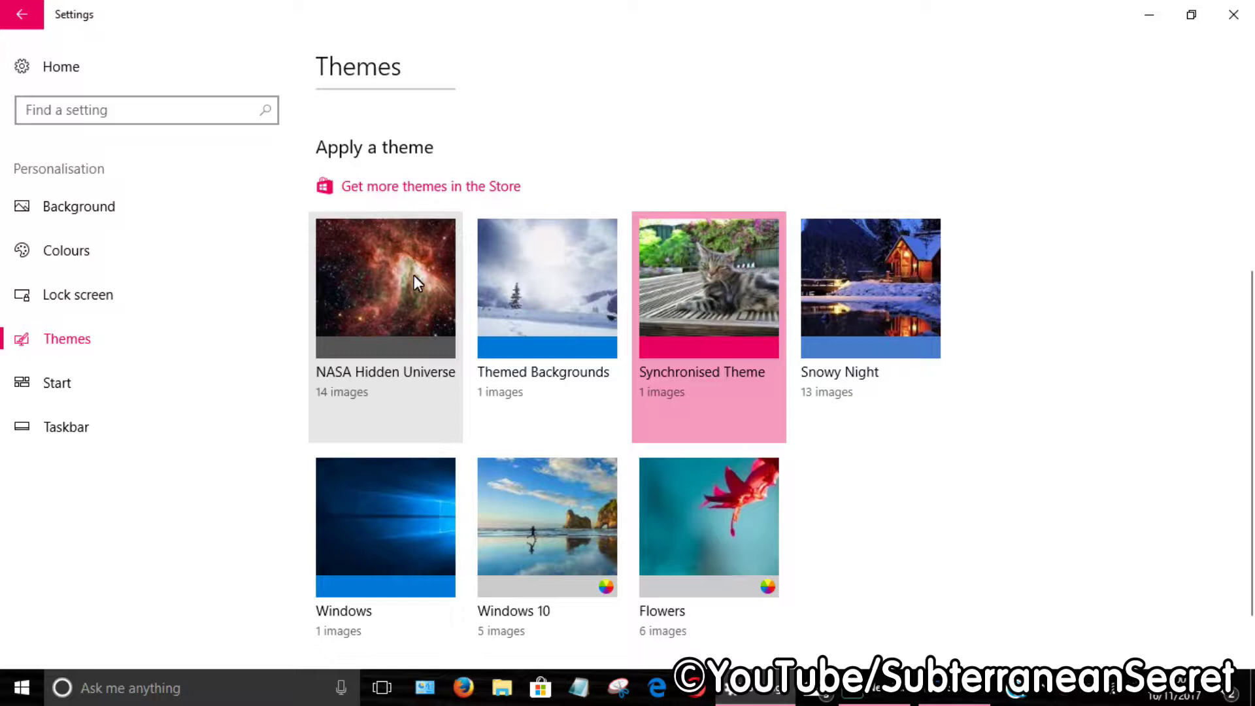
Apply the NASA Hidden Universe theme and view its Background slideshow settings
click(391, 296)
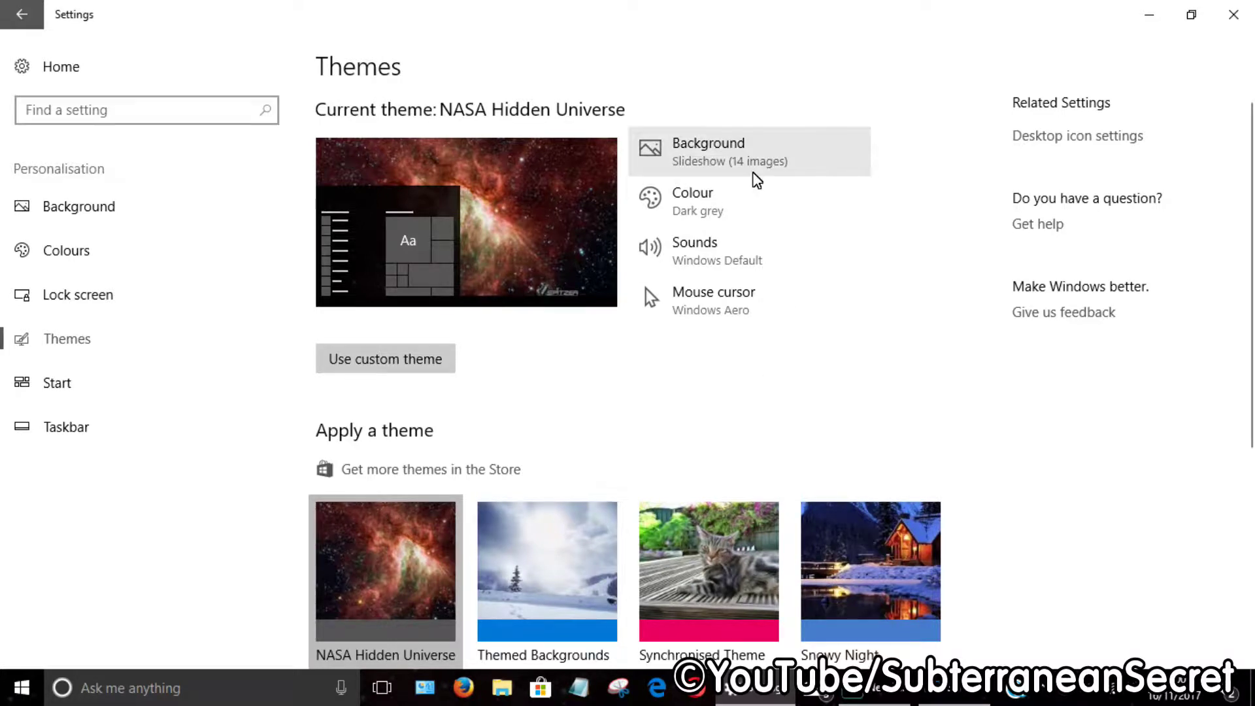
click(733, 155)
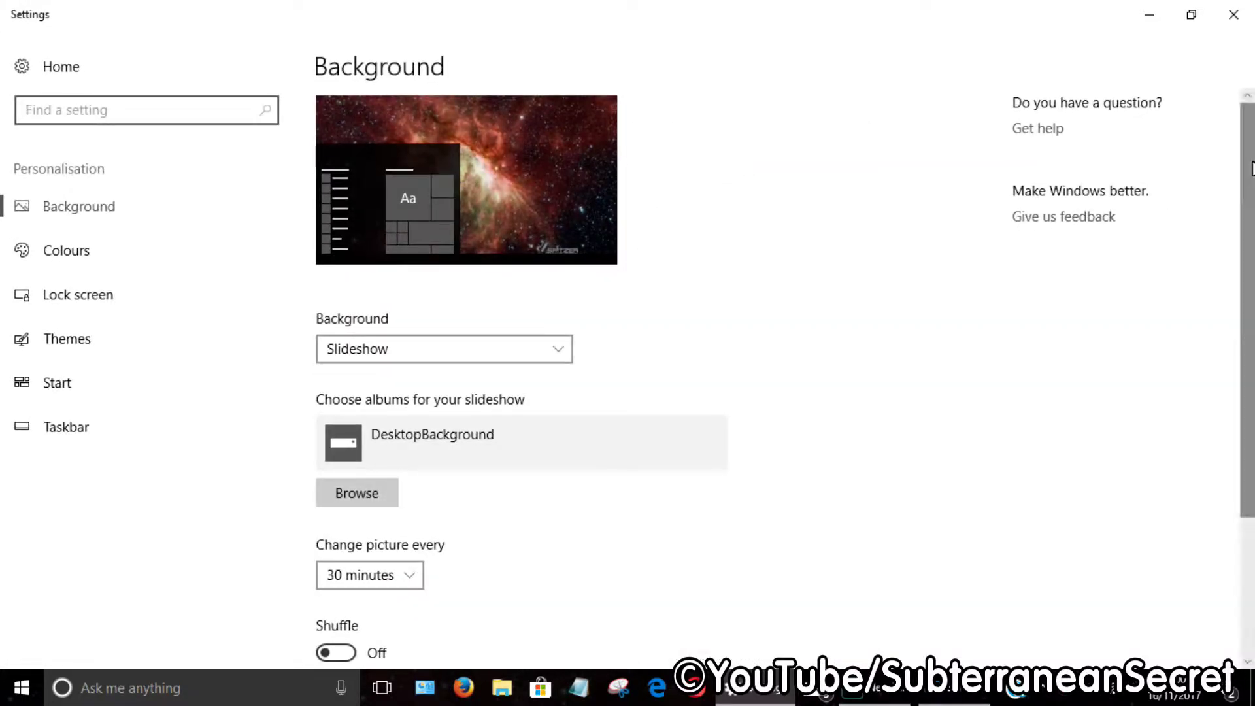
scroll(1250, 255, down, 3)
scroll(1252, 249, down, 1)
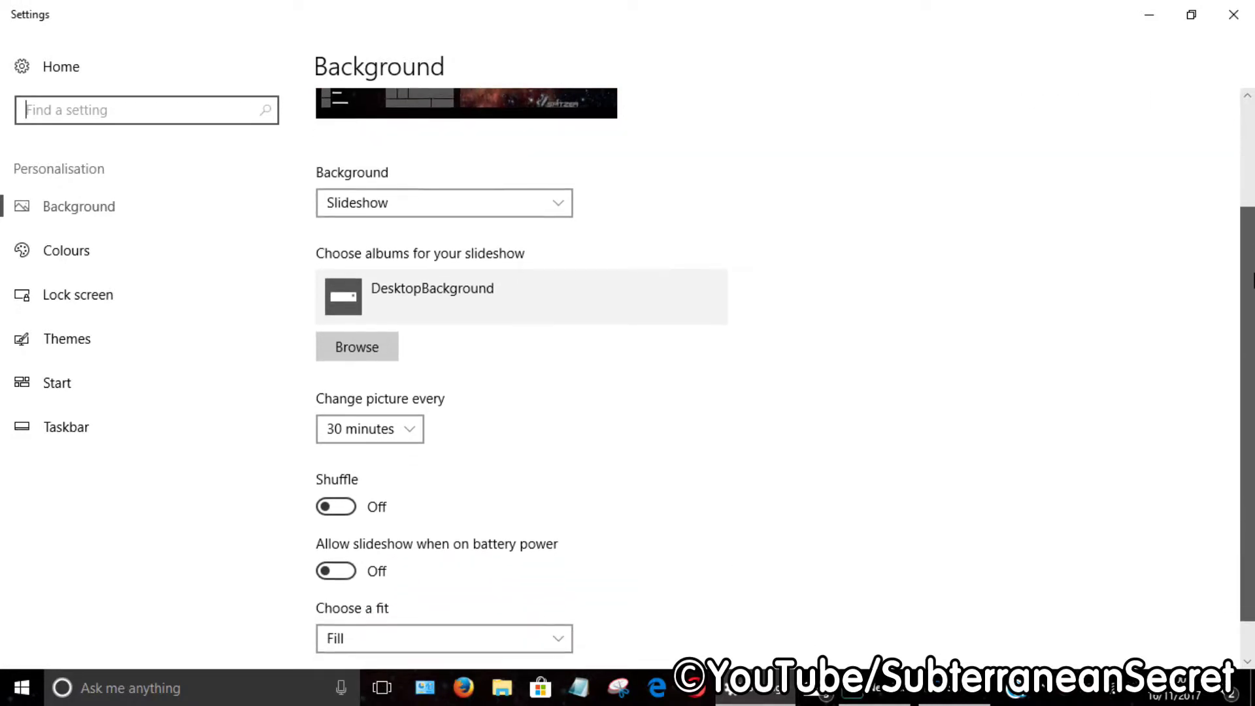
scroll(1252, 249, up, 4)
scroll(1252, 248, down, 2)
scroll(513, 351, down, 3)
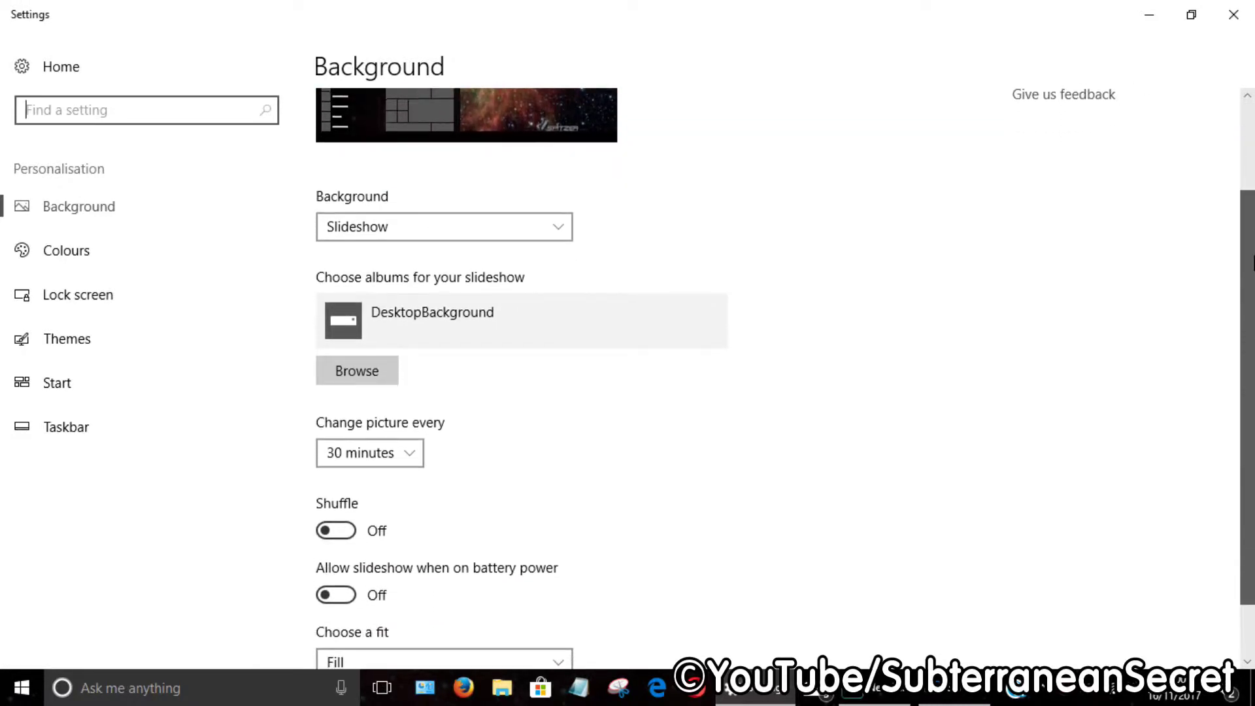
Keep the 30-minute picture interval and allow the slideshow on battery power
click(405, 385)
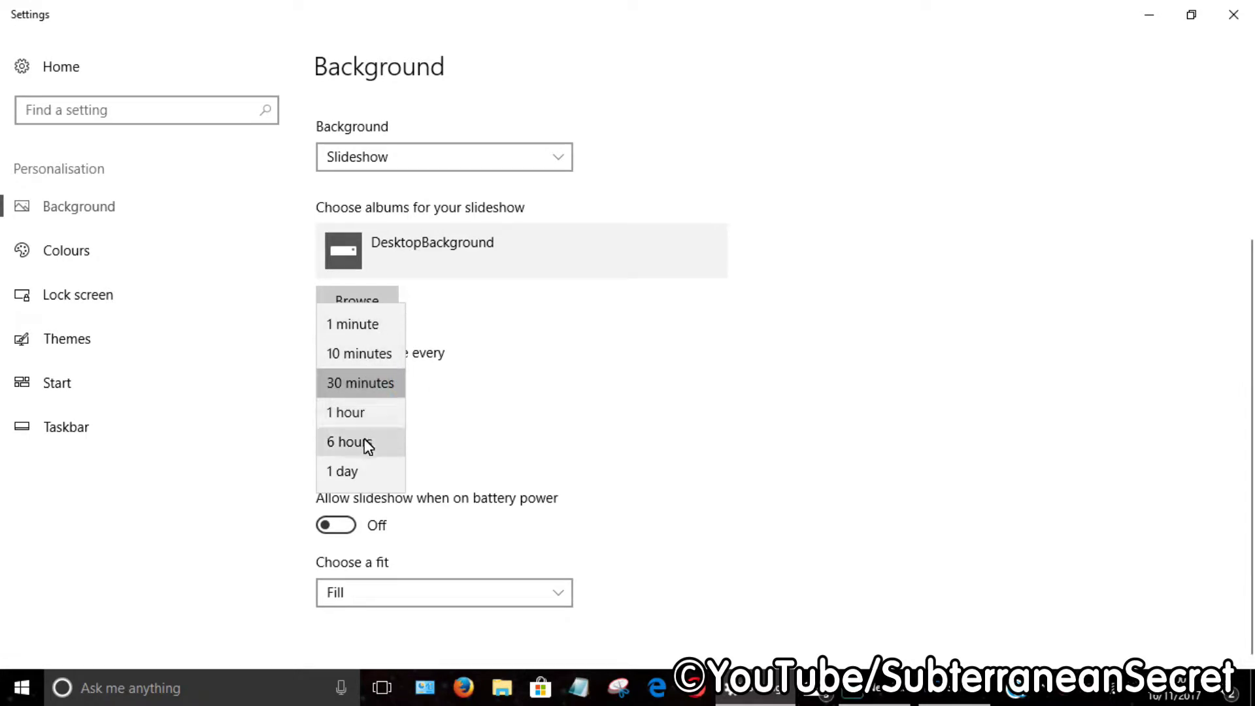
click(549, 372)
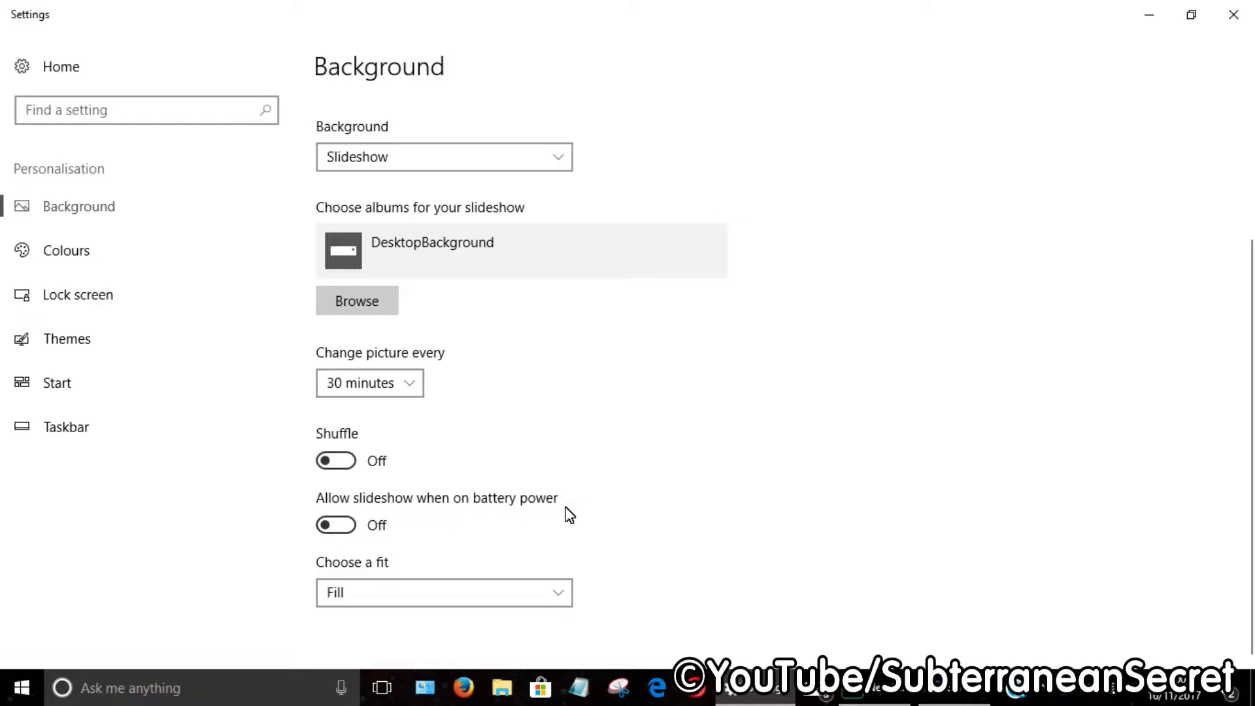
click(336, 526)
click(332, 528)
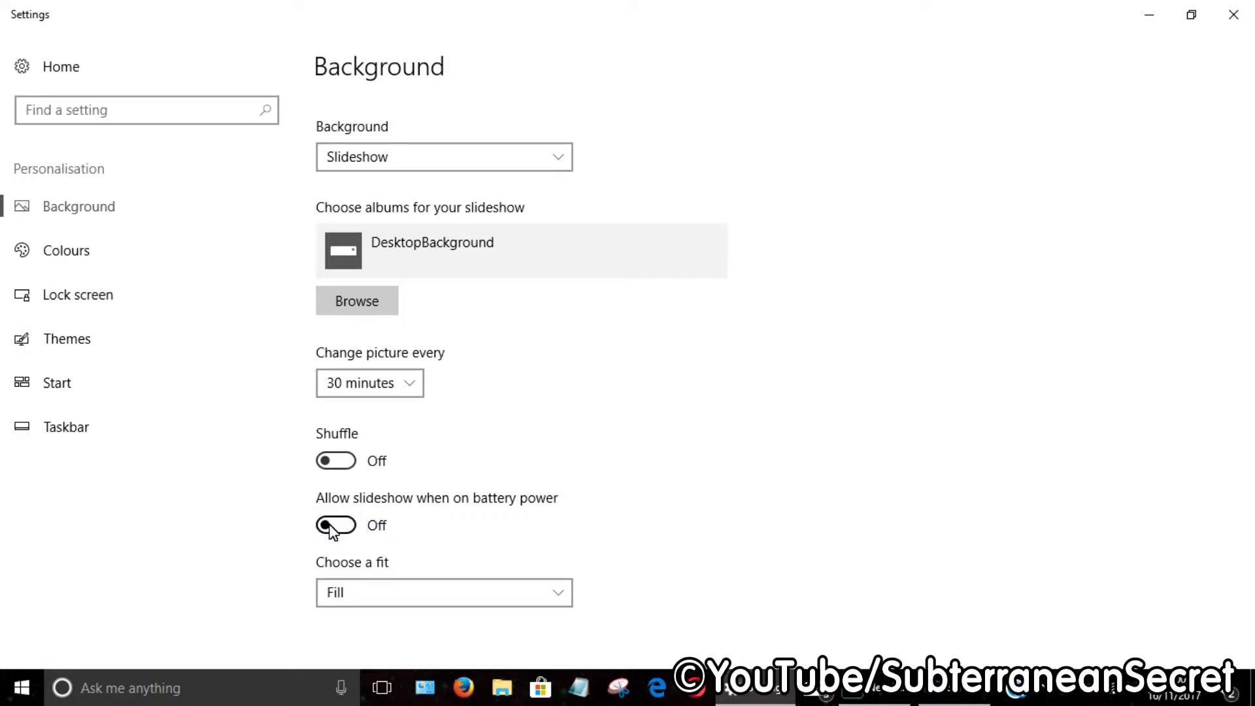
click(336, 527)
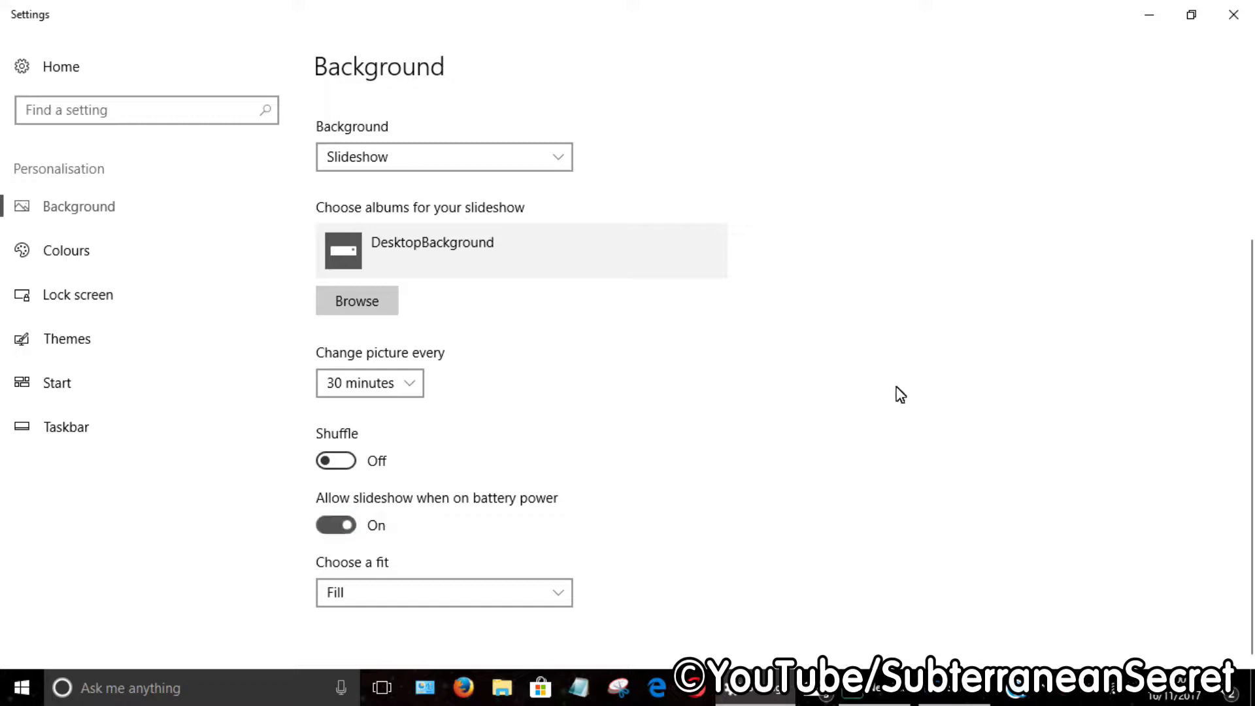
Return to the Themes page and scroll down its theme list
scroll(824, 294, up, 3)
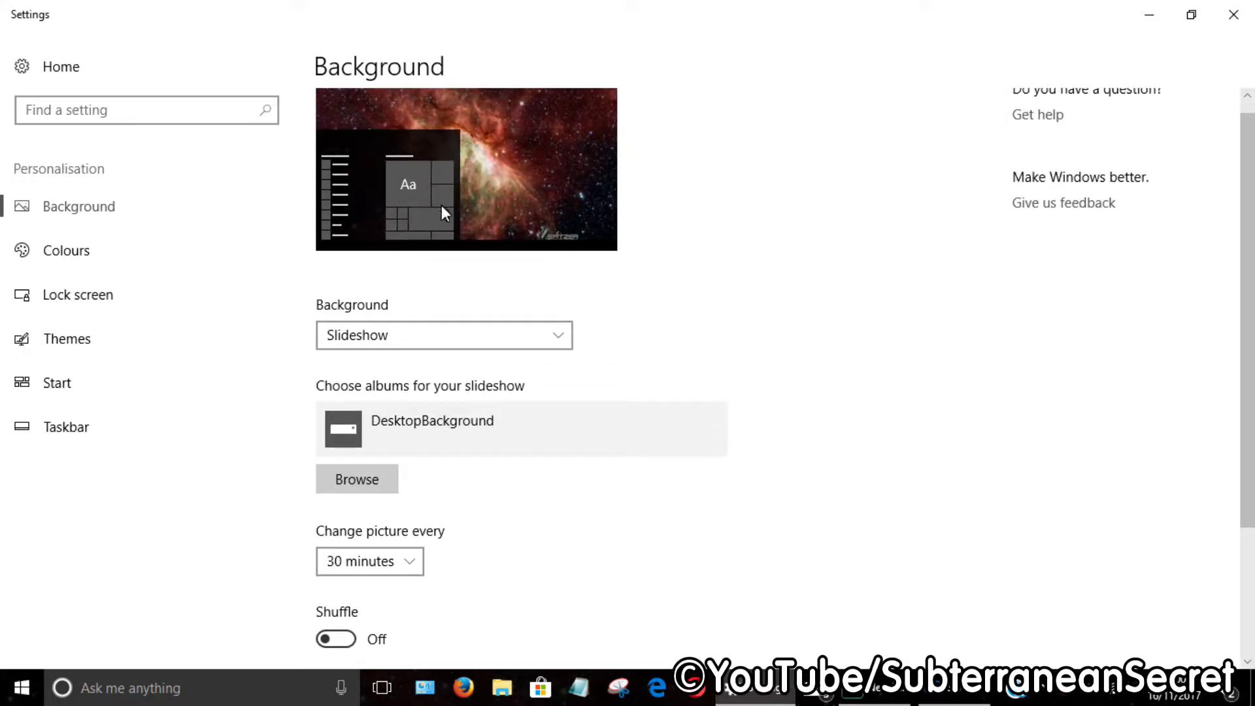
click(86, 339)
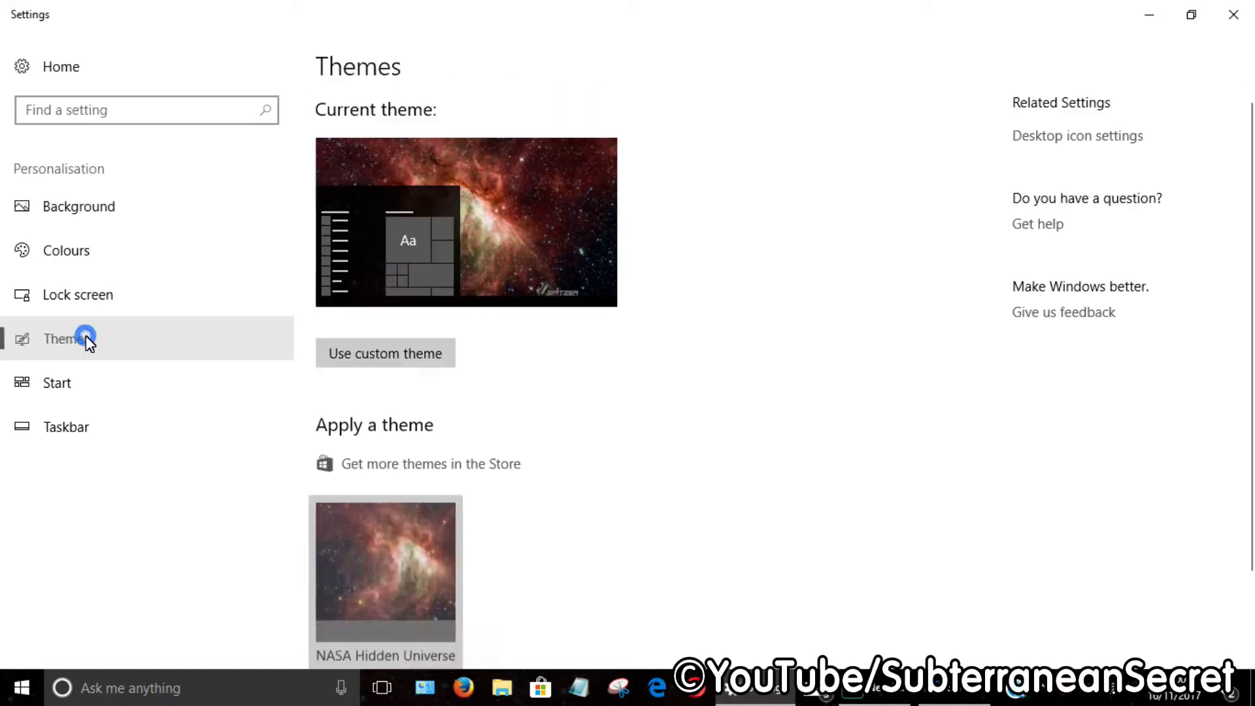
scroll(645, 262, down, 4)
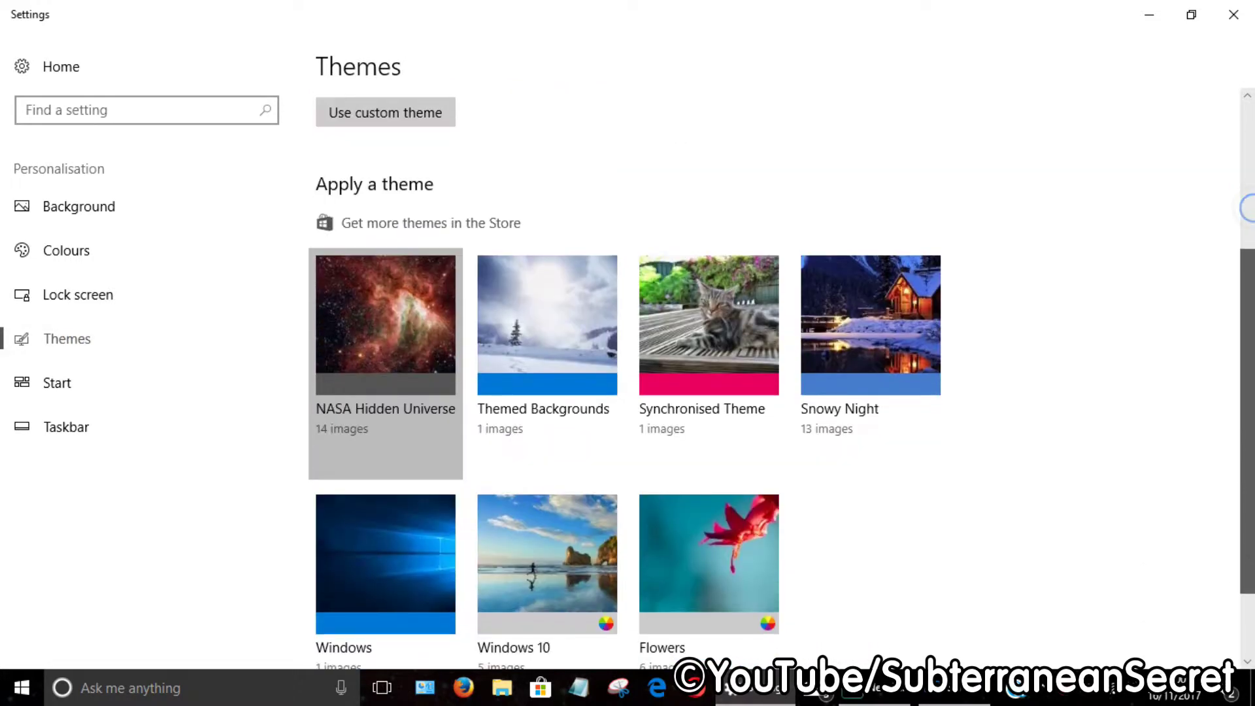
scroll(669, 383, down, 2)
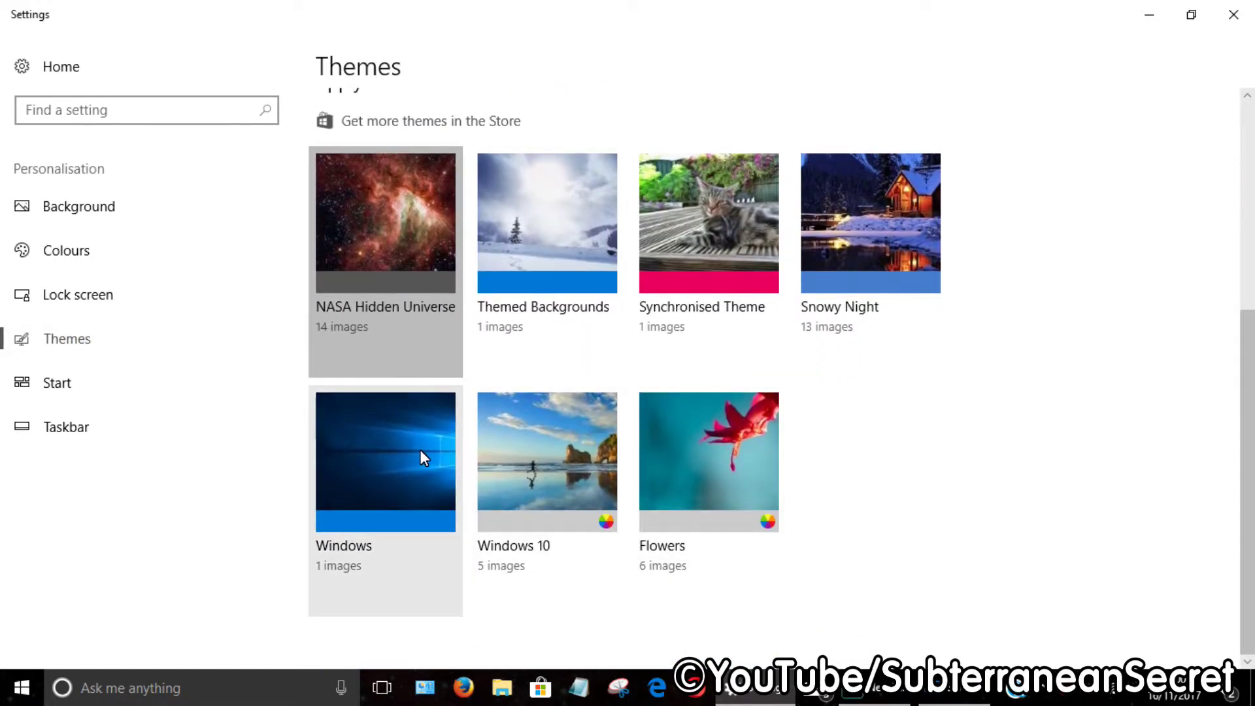
drag(1246, 436, 1250, 308)
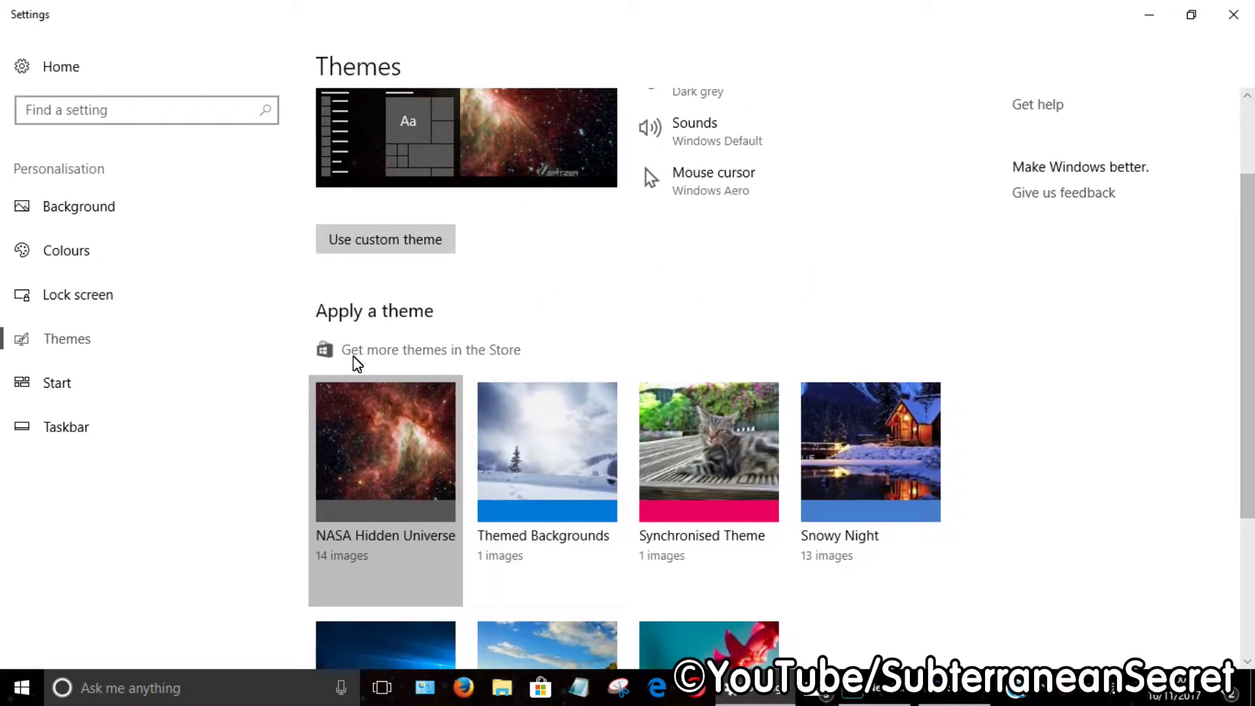
Browse more themes in the Microsoft Store and scroll through the Windows Themes grid
click(431, 356)
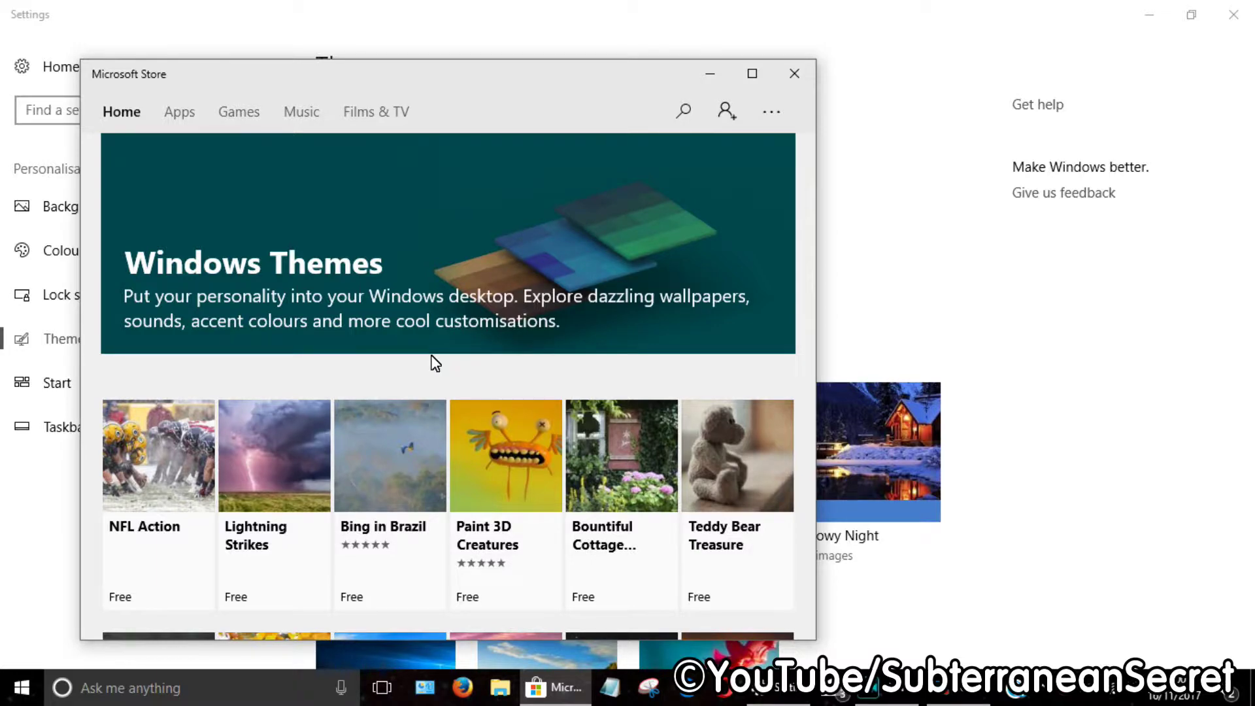
drag(806, 186, 825, 516)
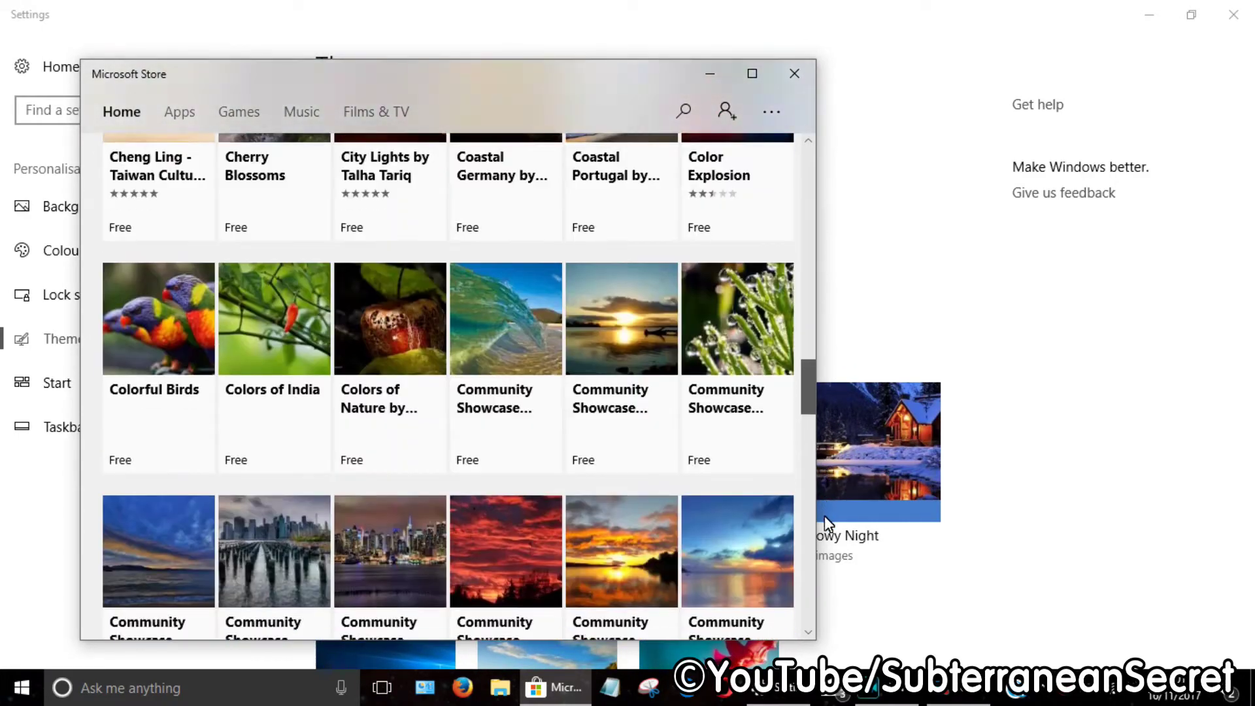
drag(810, 399, 813, 426)
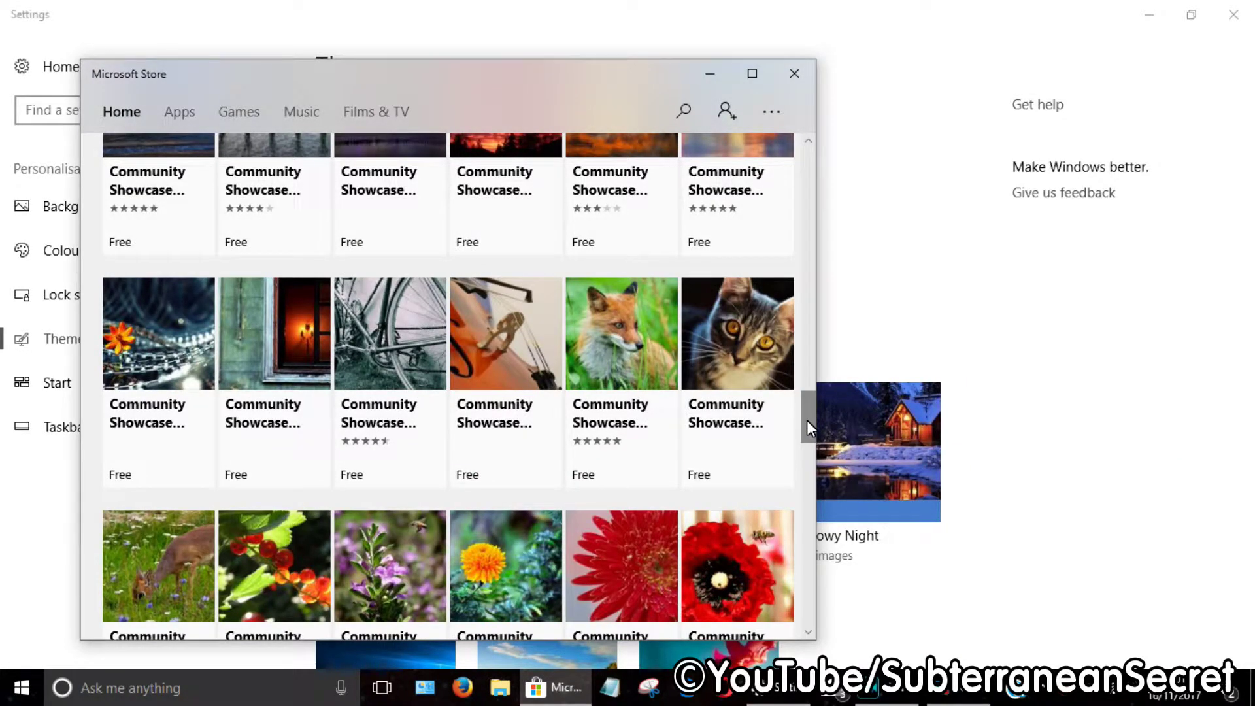
mouse_move(810, 428)
mouse_down()
mouse_move(810, 471)
mouse_move(812, 448)
mouse_up()
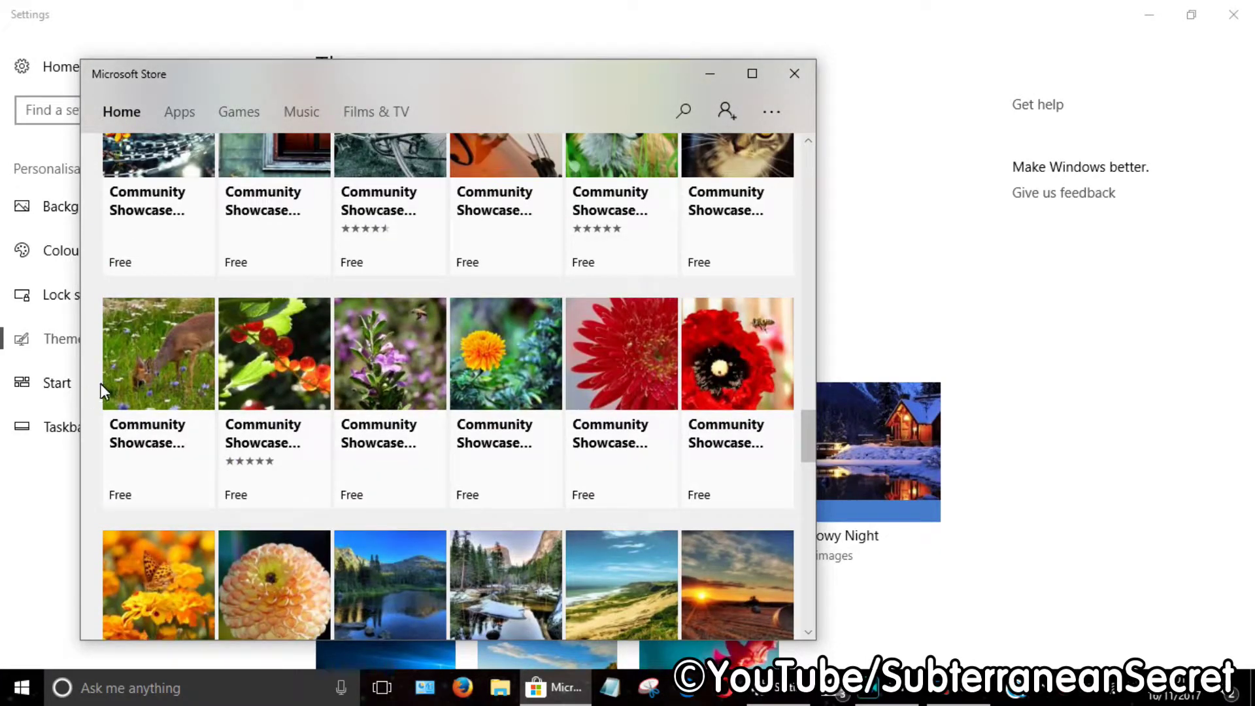
Try to get the Community Showcase Insects theme, dismiss the sign-in prompt, and close the Store
click(751, 379)
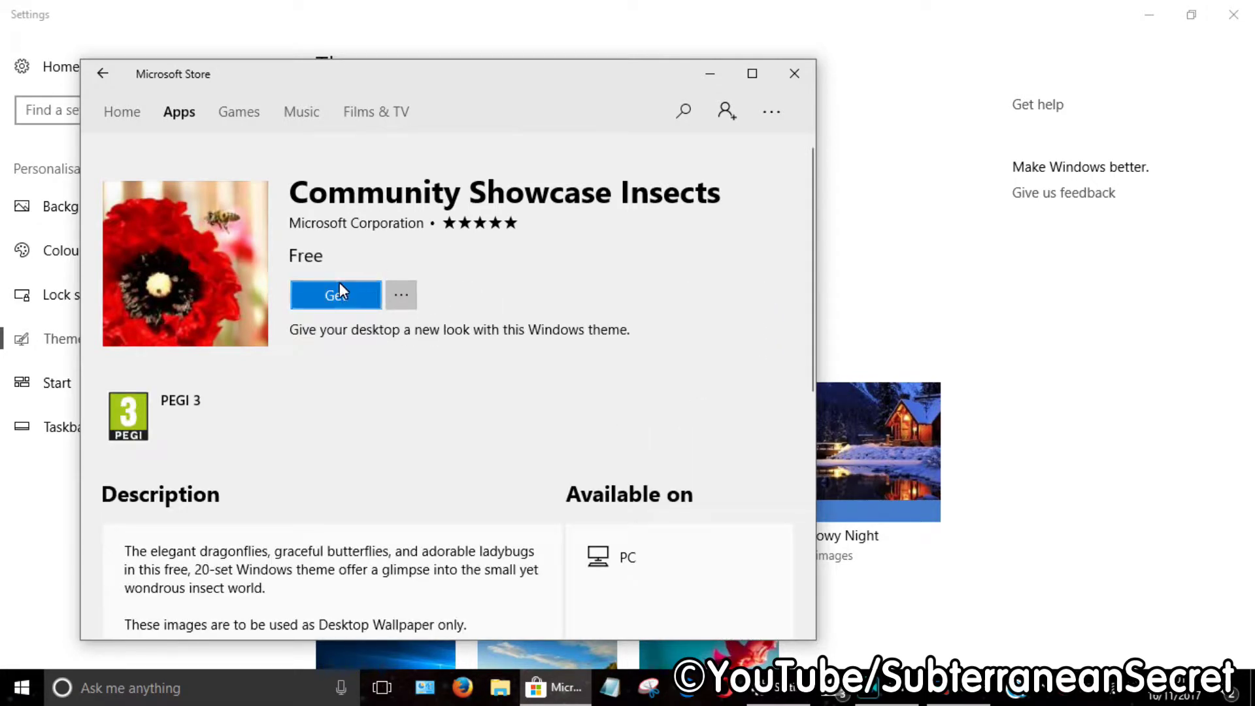
click(336, 296)
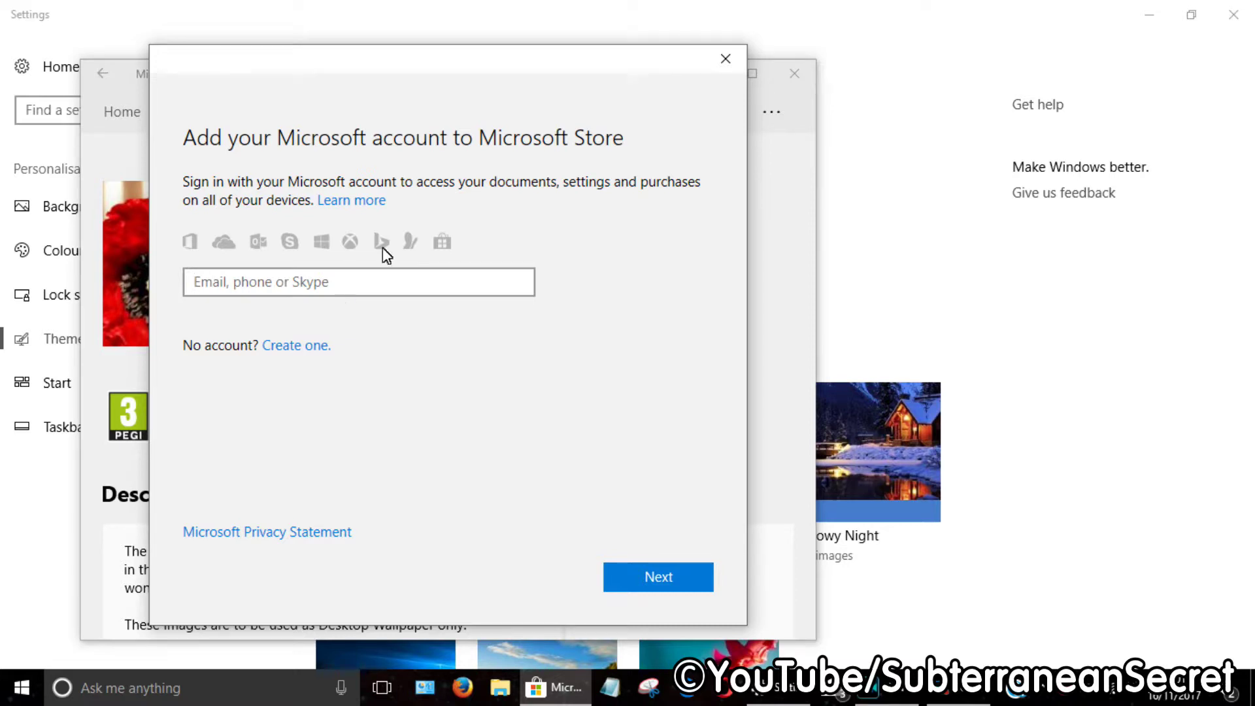
click(727, 60)
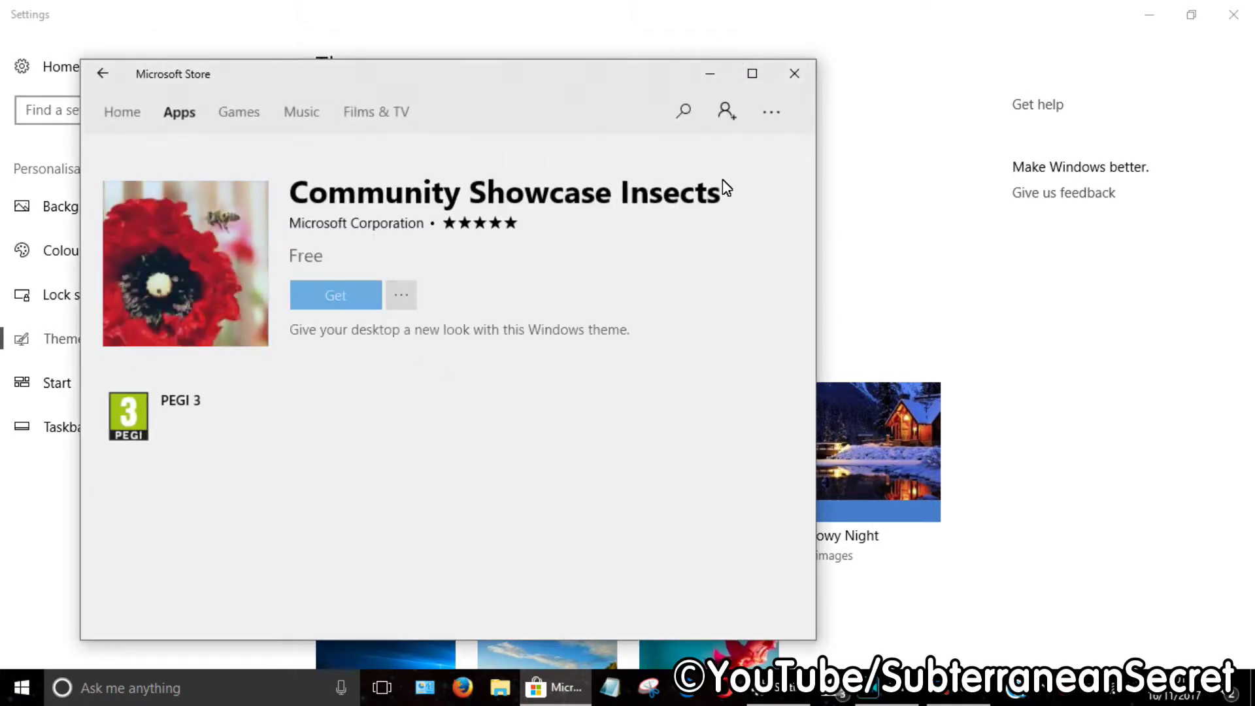
click(791, 73)
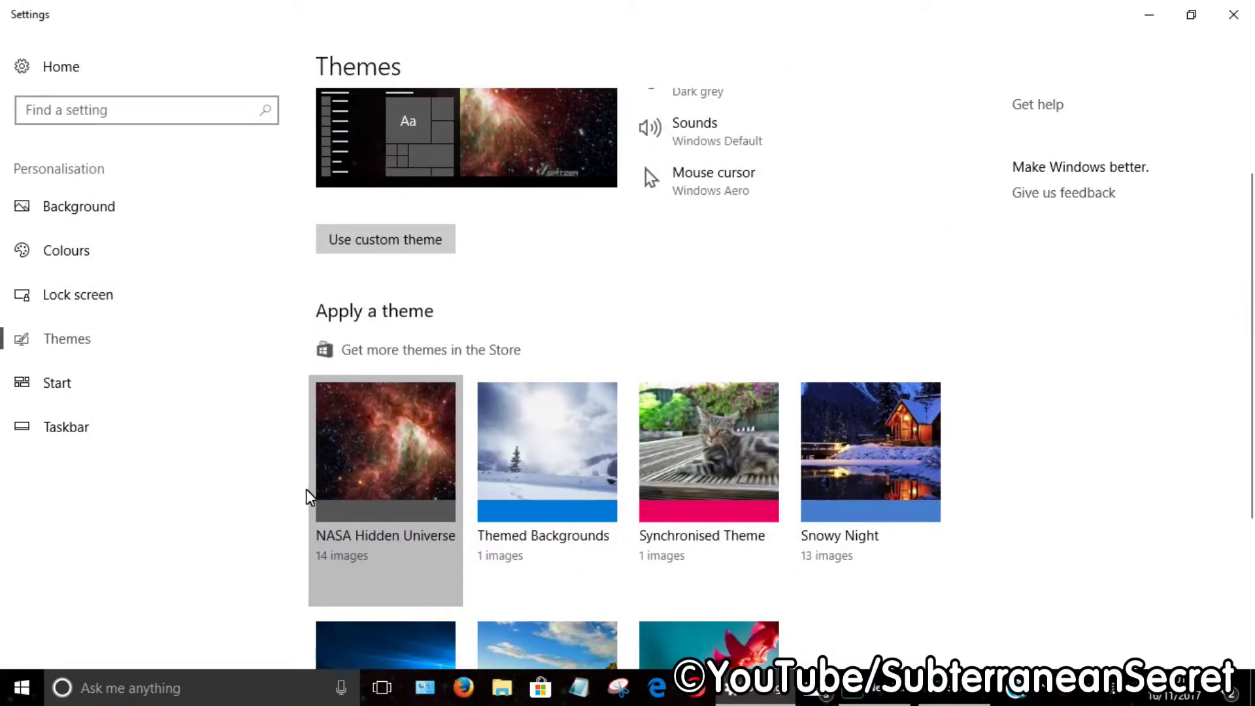
Apply the Windows 10 theme and minimise Settings to see the beach wallpaper
scroll(1248, 308, down, 3)
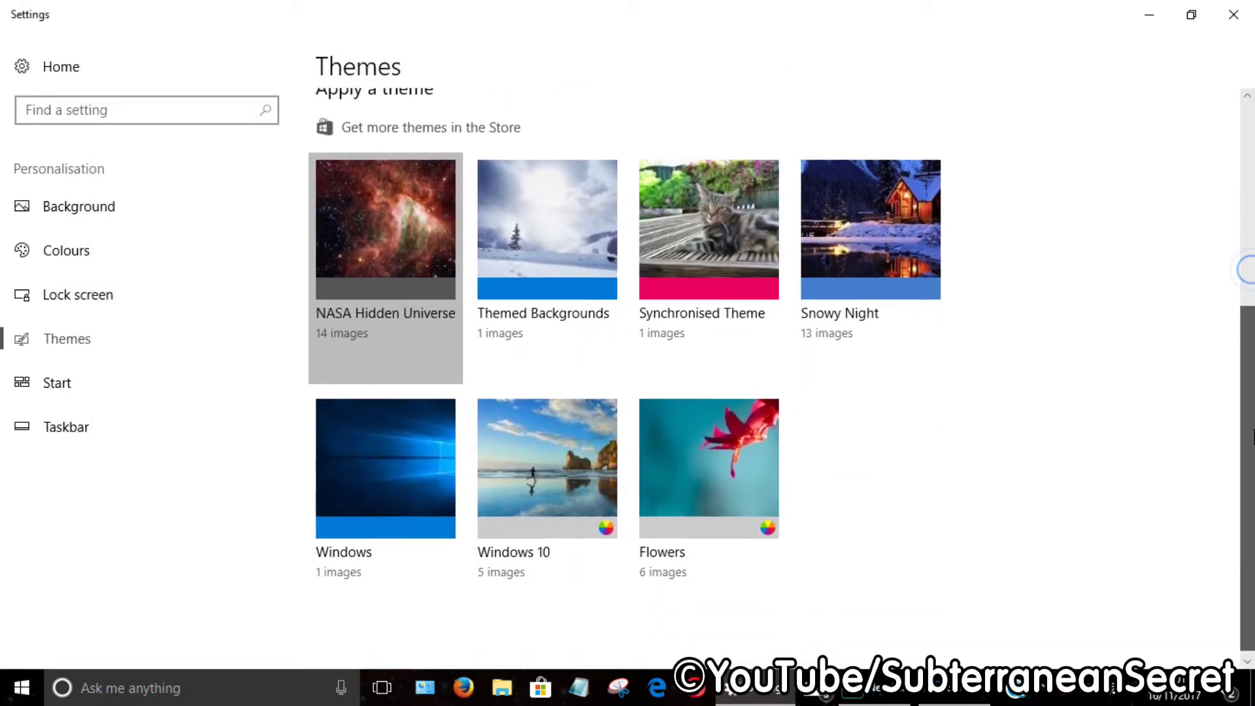
scroll(1244, 288, up, 3)
drag(1243, 287, 1252, 418)
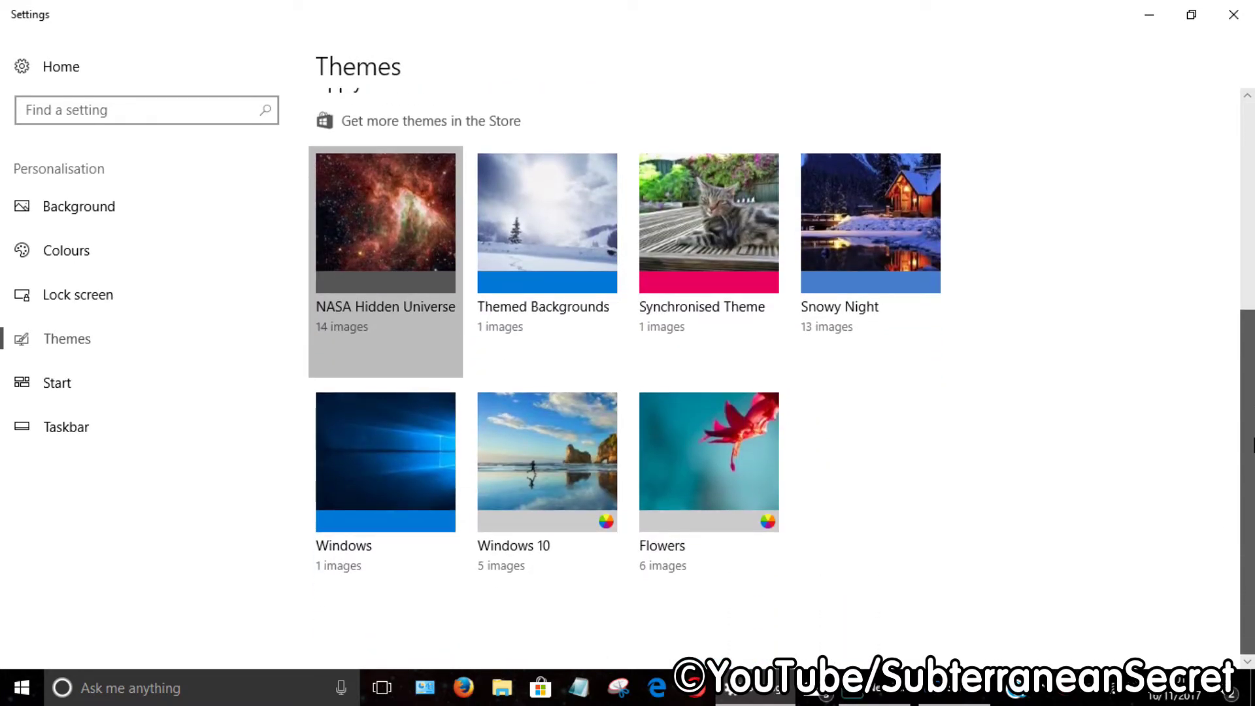
scroll(645, 120, up, 3)
scroll(645, 120, down, 3)
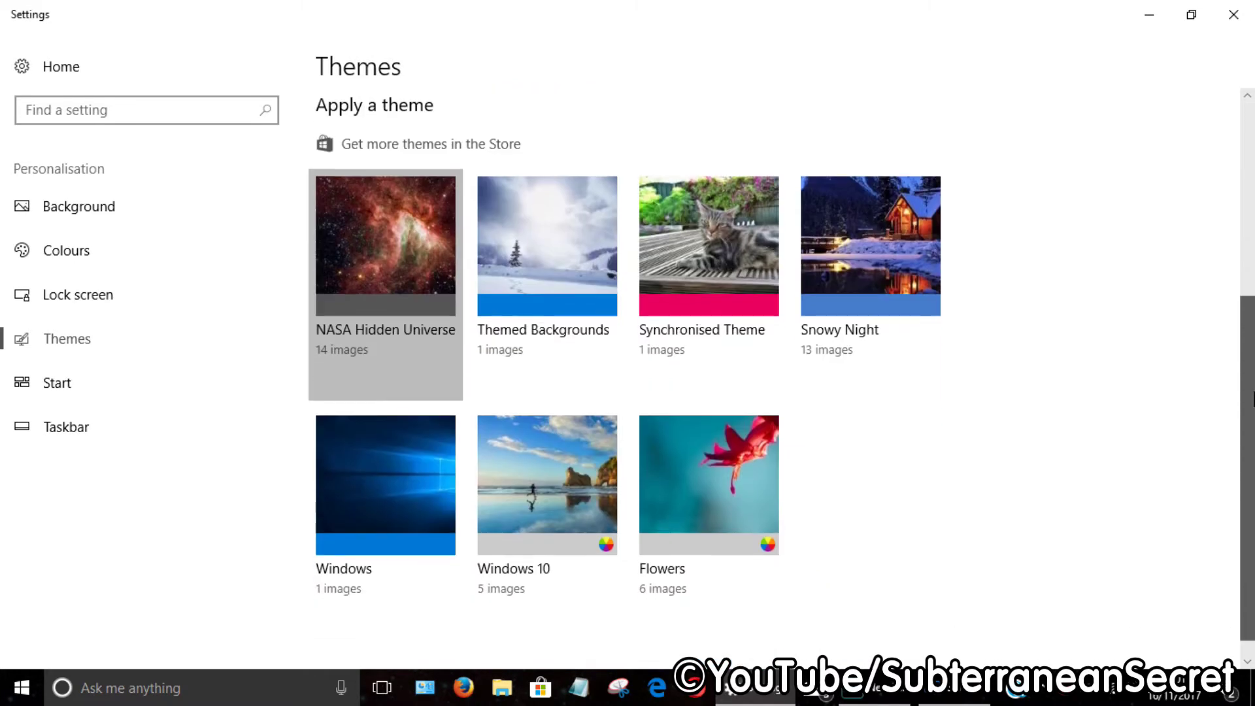
click(571, 479)
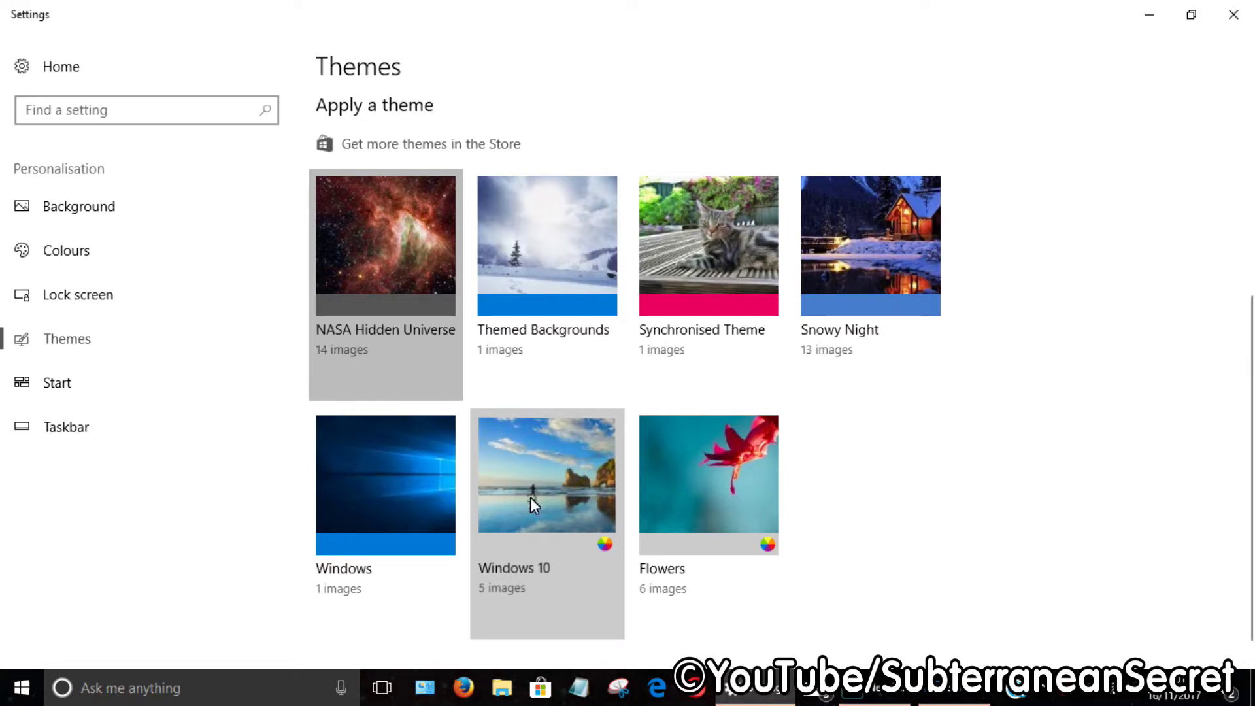
click(1145, 16)
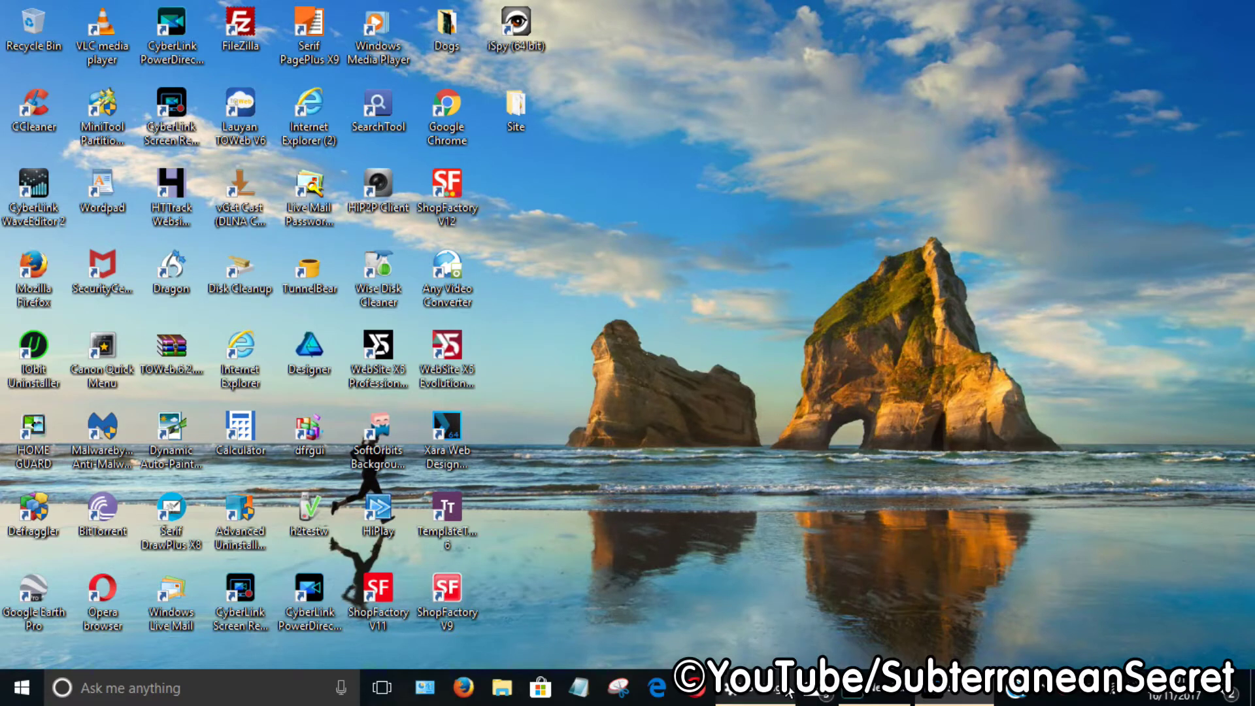
Set the Background slideshow to change pictures every 10 minutes, then check the desktop and restore Settings
click(755, 688)
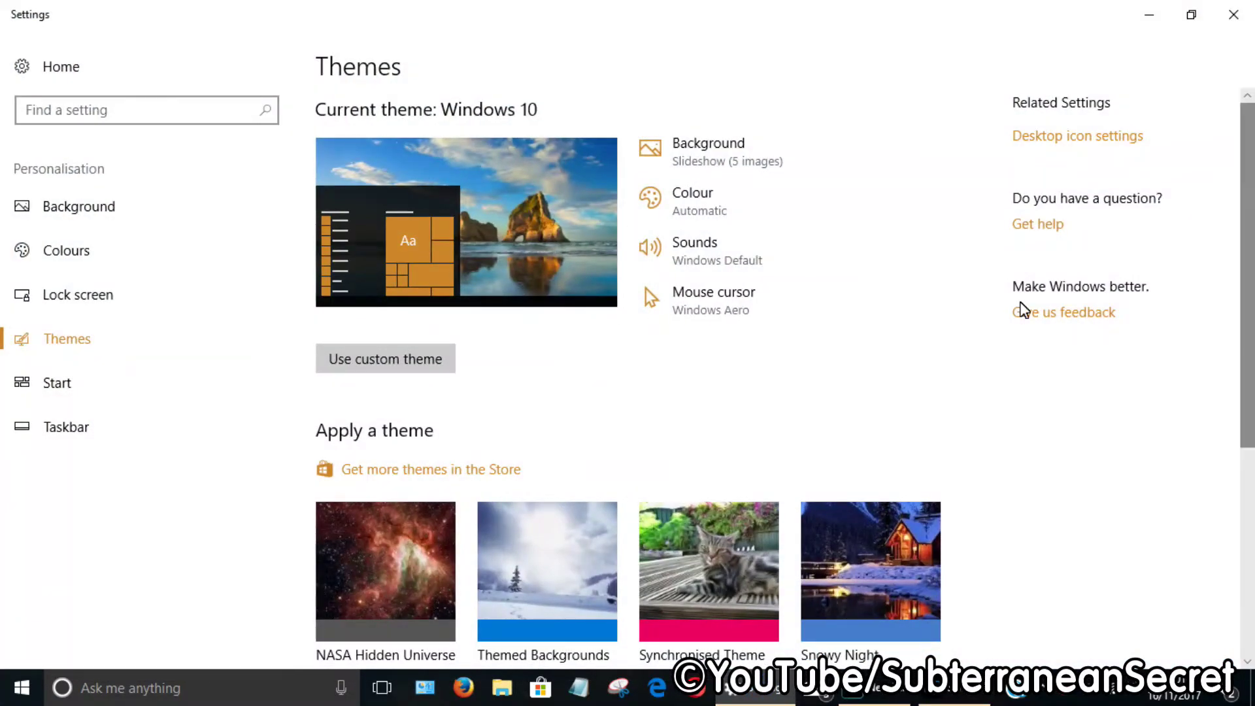
click(715, 163)
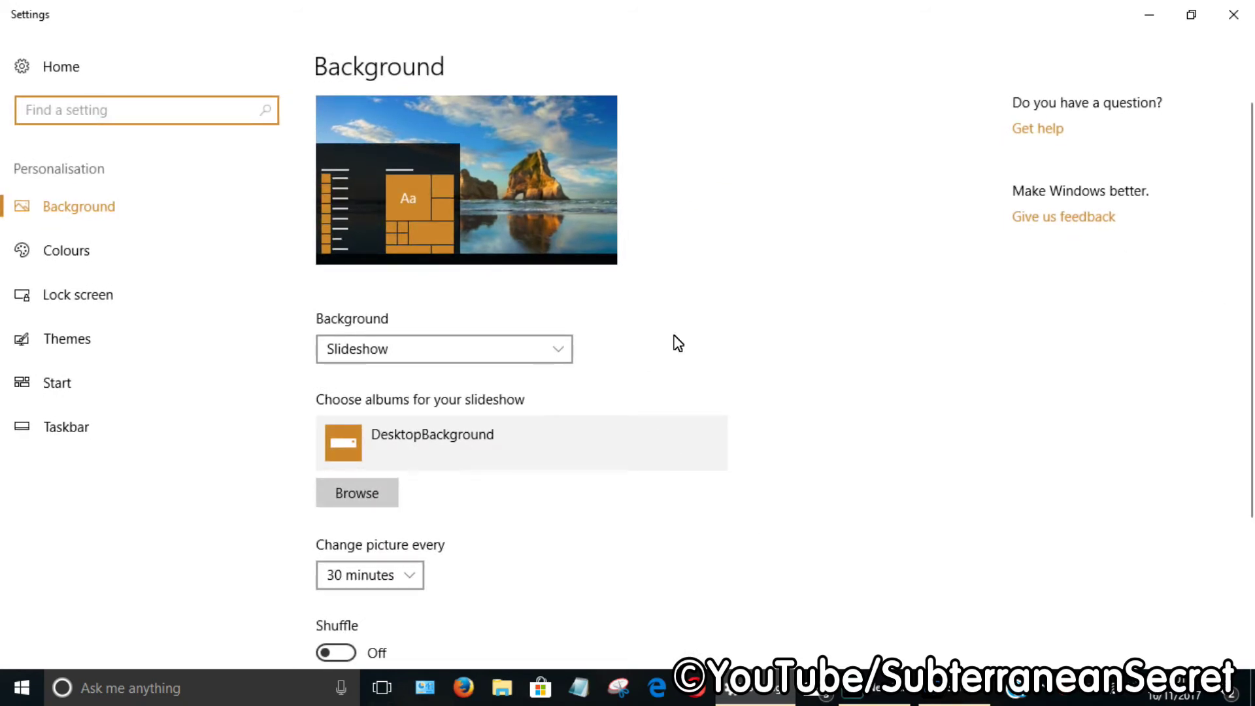
click(406, 578)
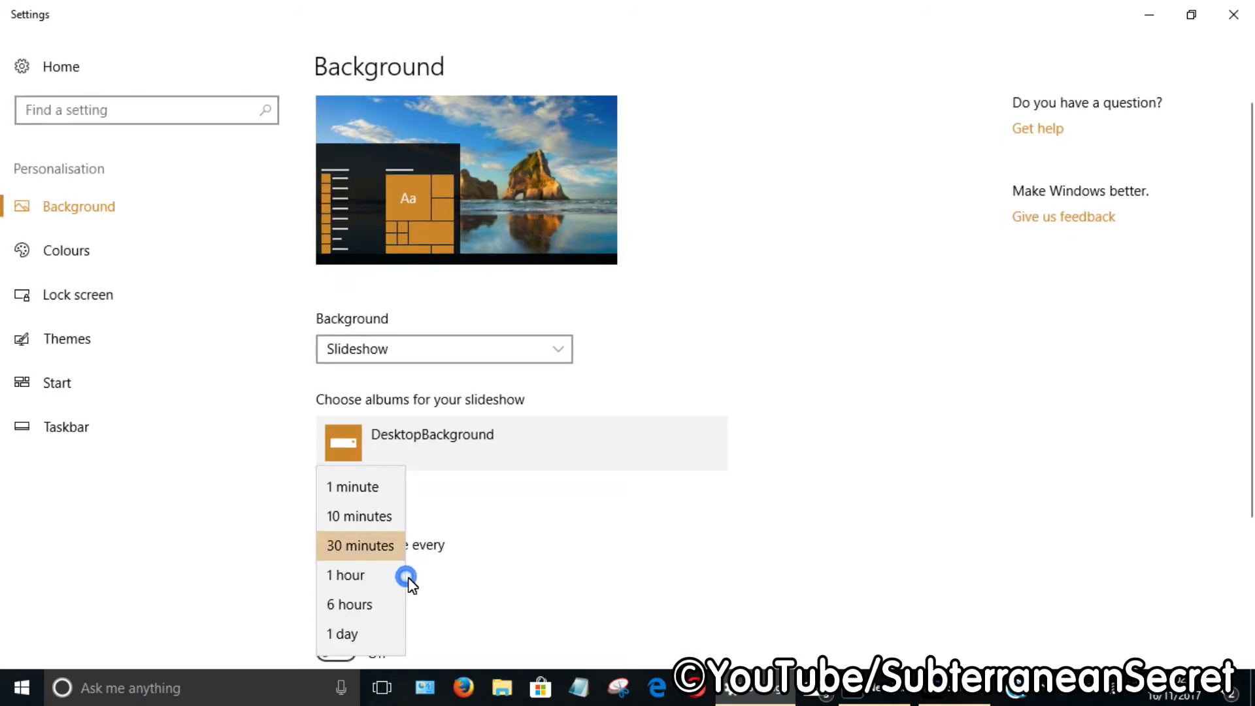
click(367, 494)
click(402, 578)
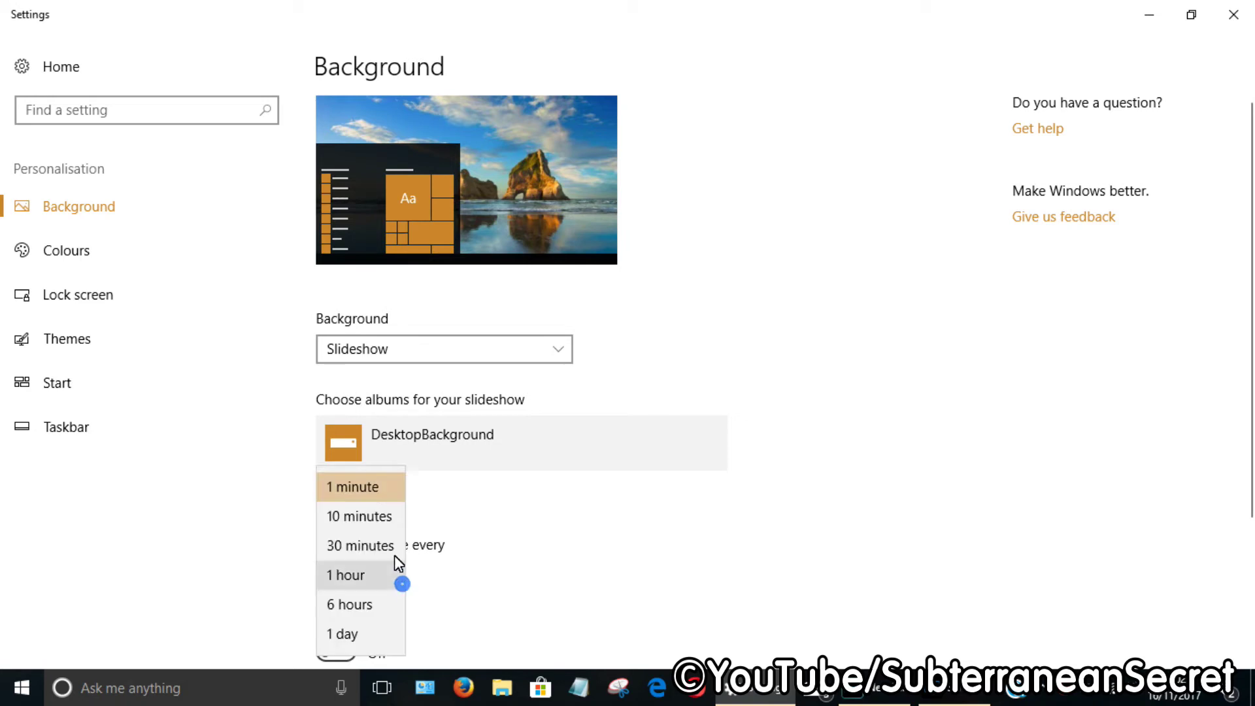
click(368, 514)
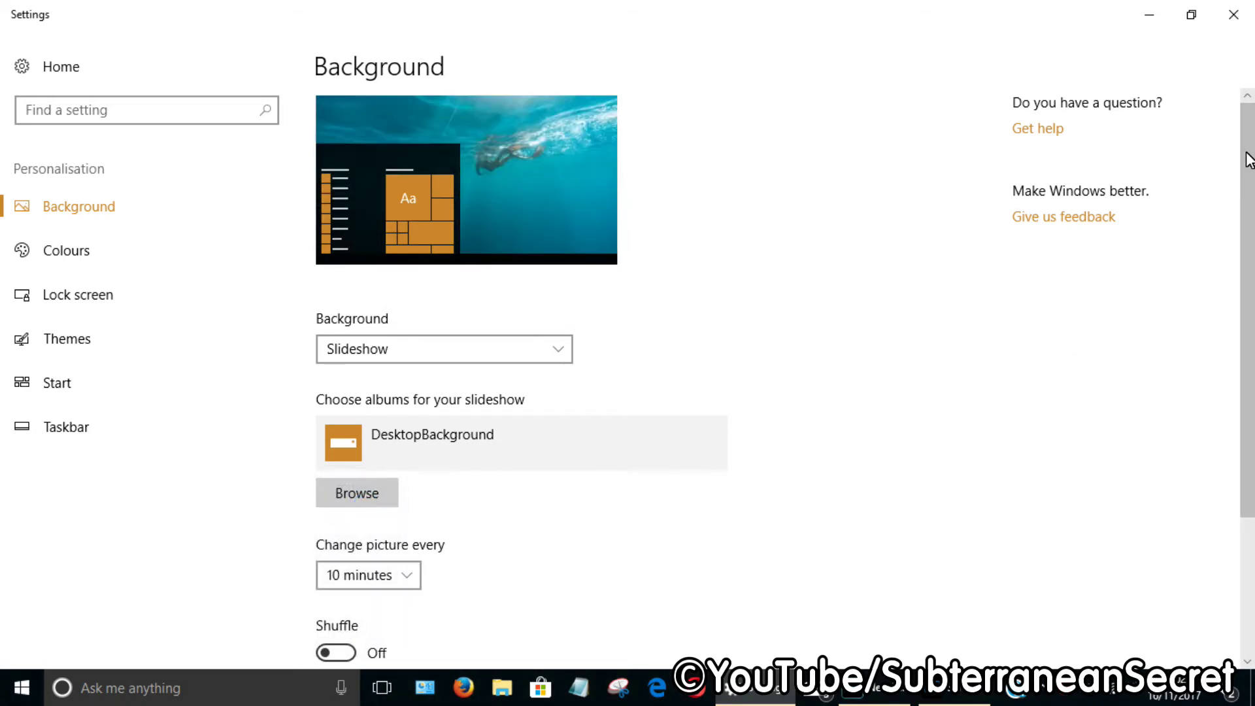
mouse_move(1249, 160)
mouse_down()
mouse_move(1249, 305)
mouse_move(1245, 150)
mouse_up()
click(1154, 14)
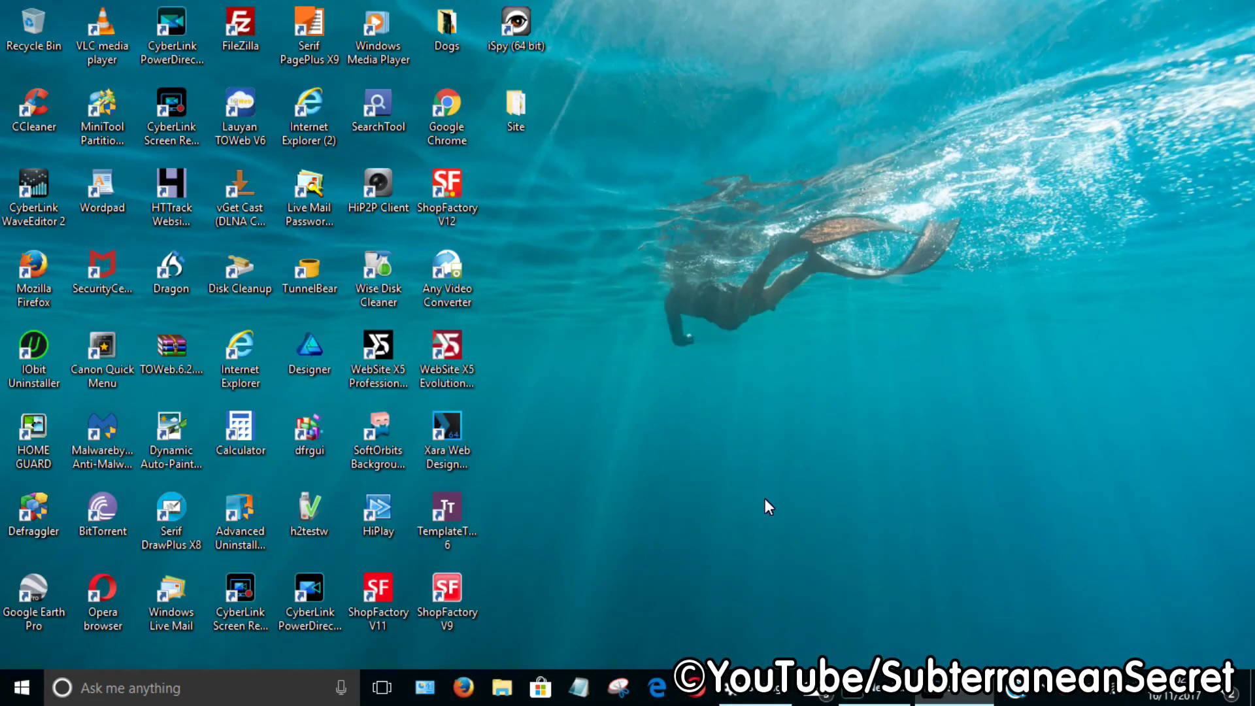
click(755, 687)
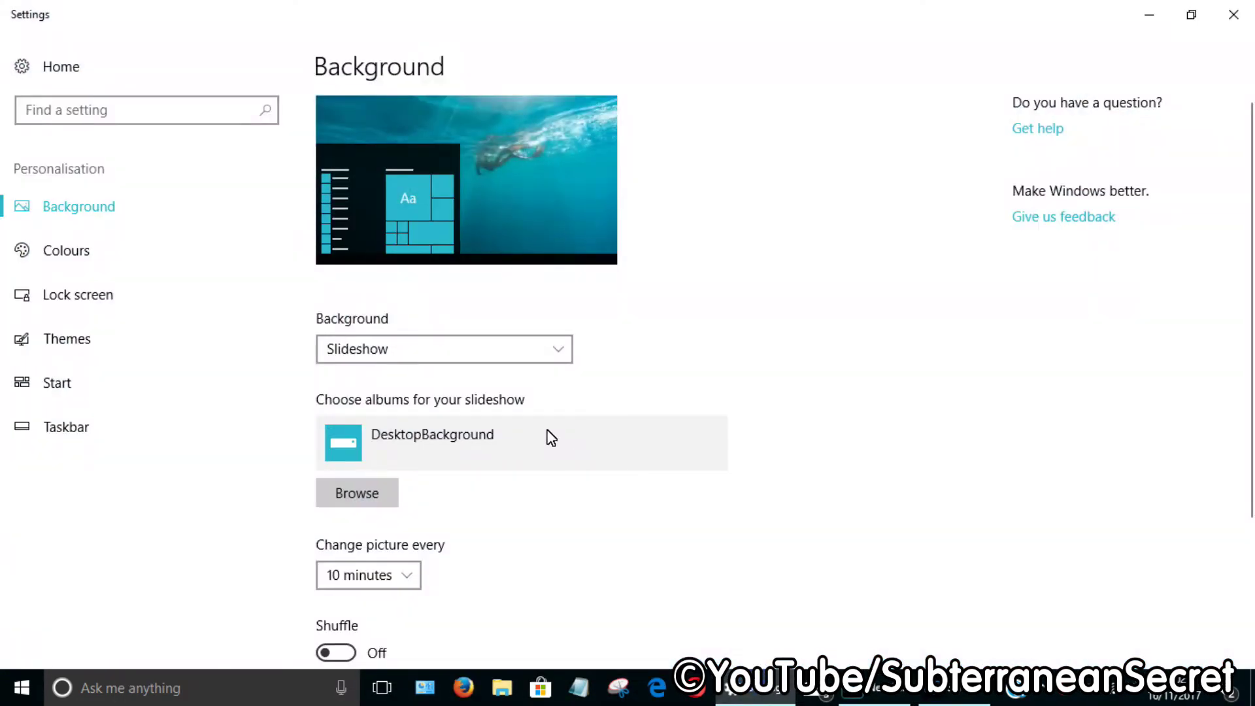